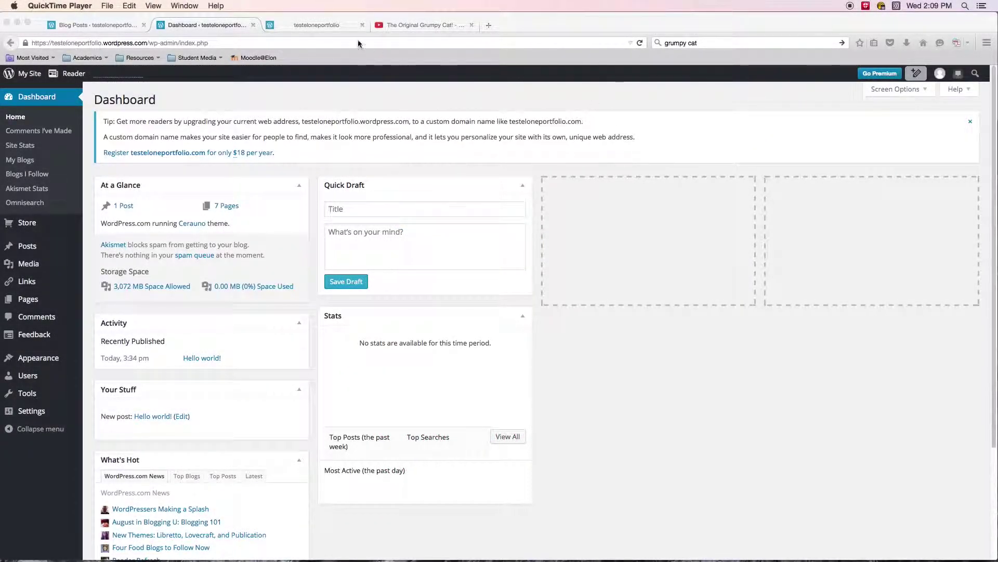
Step: Look over the live site's home page and its Photography page
click(316, 26)
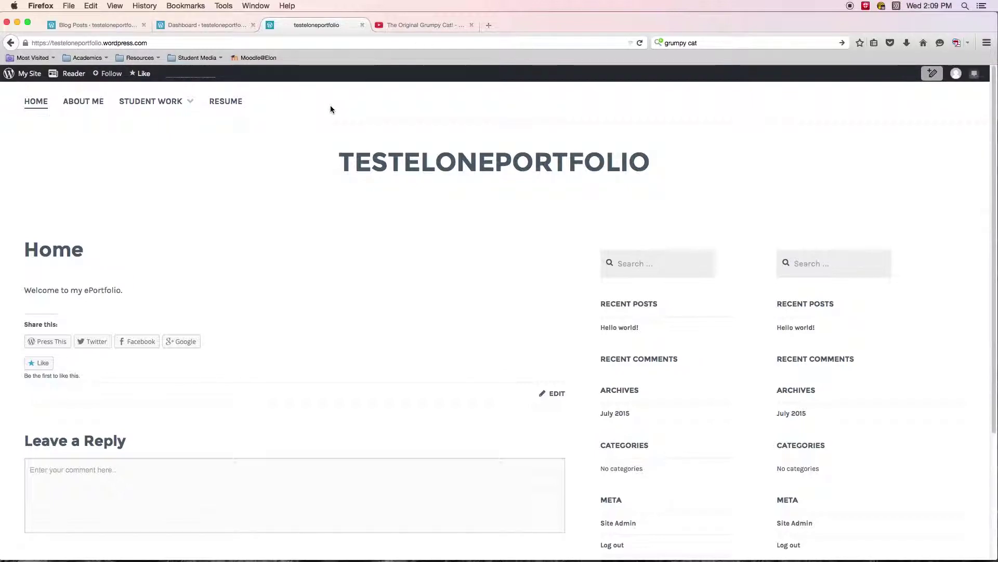
mouse_move(177, 103)
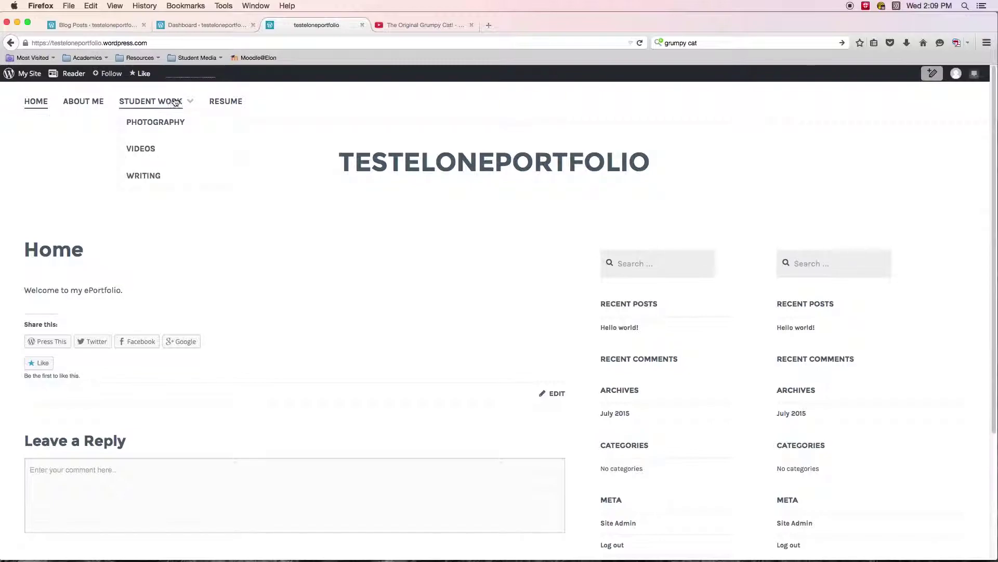
click(163, 122)
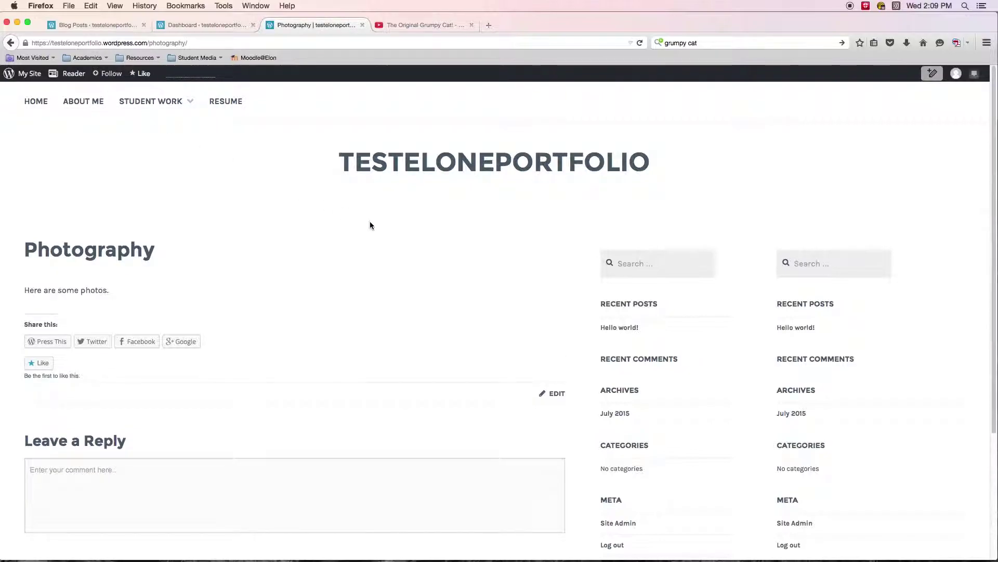
scroll(239, 235, down, 3)
scroll(245, 235, up, 3)
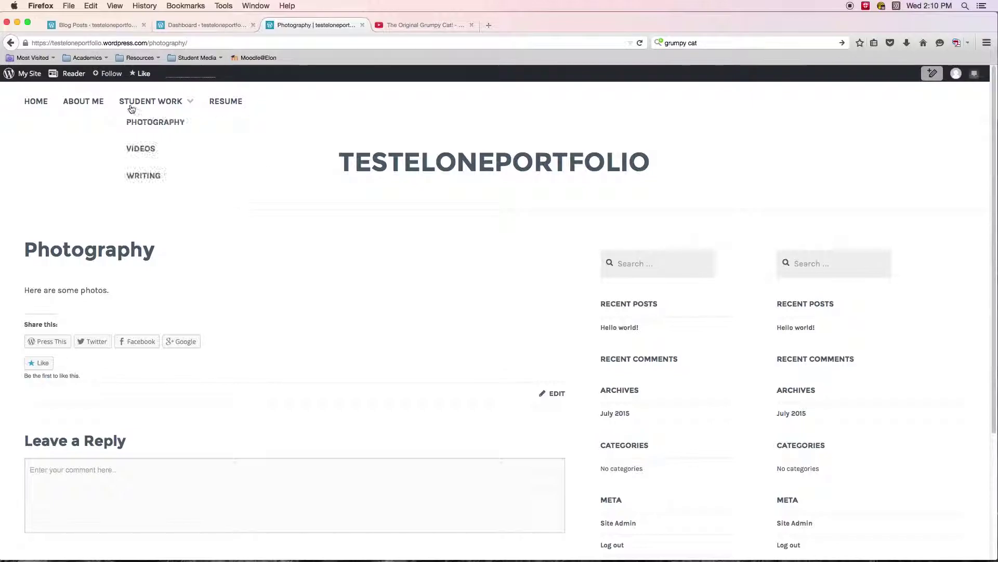
Step: Go back to the dashboard and bring up the site's Pages list
click(203, 25)
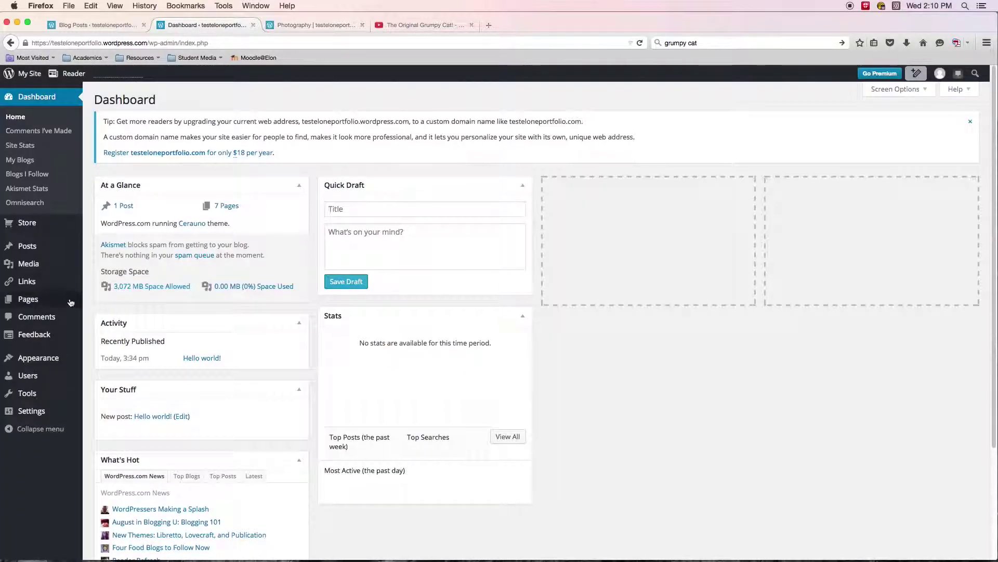
click(33, 300)
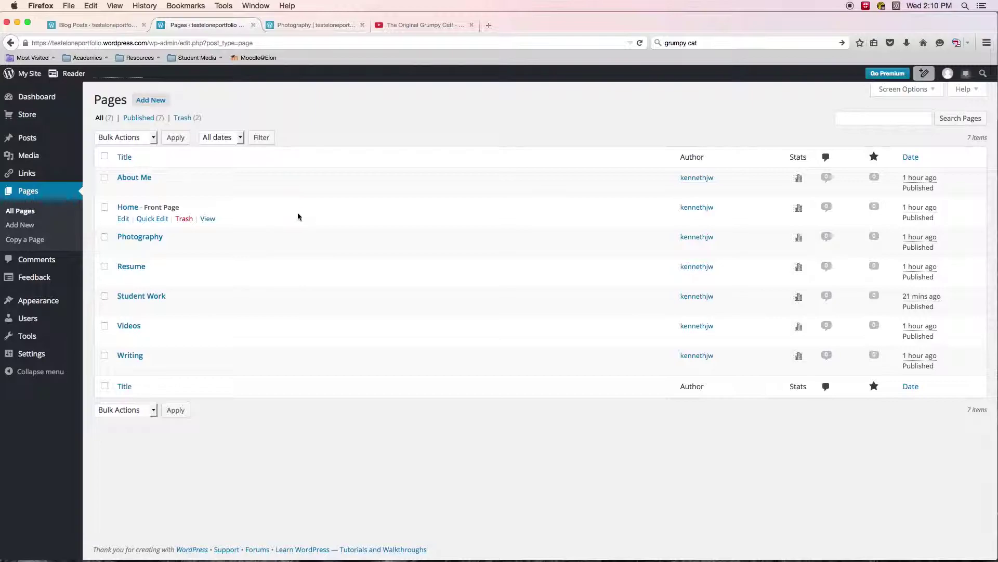
click(124, 248)
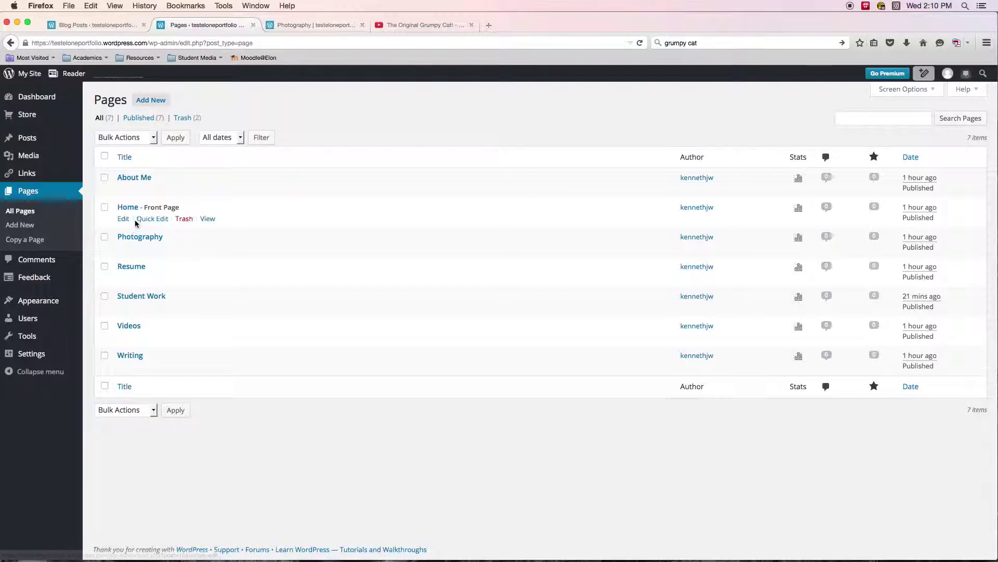
click(124, 218)
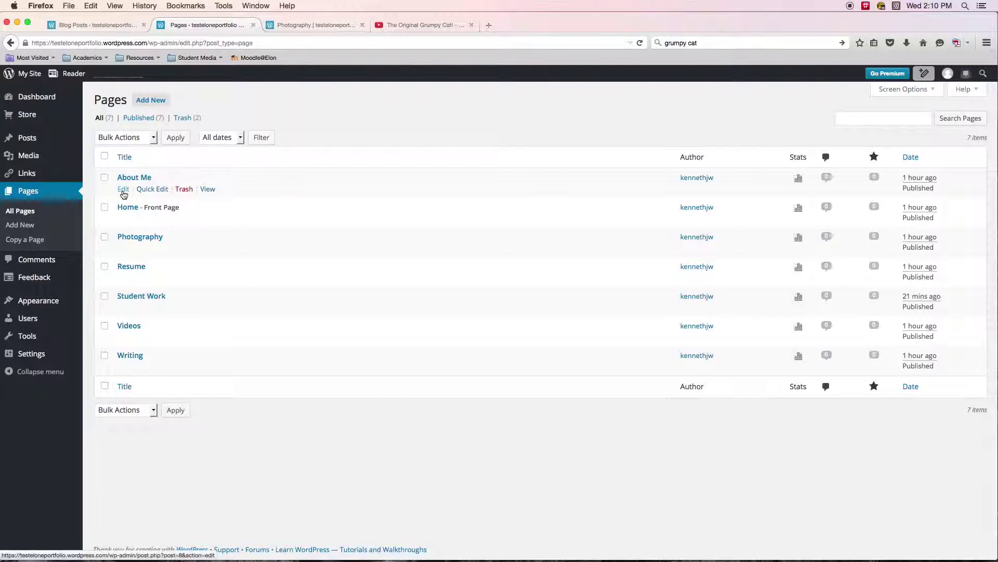
Step: Open About Me in the editor and leave a blank line after the greeting sentence
click(124, 193)
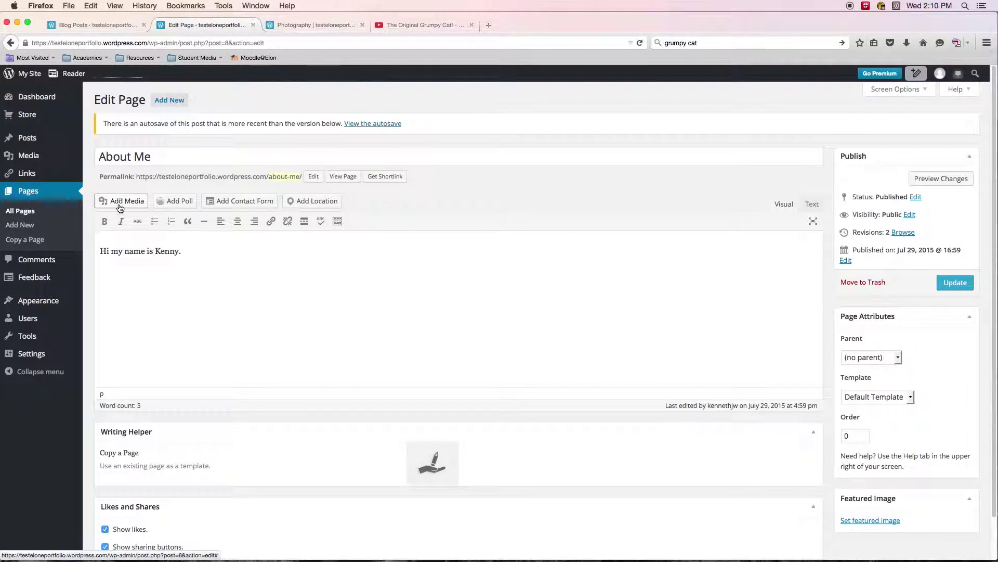
click(209, 254)
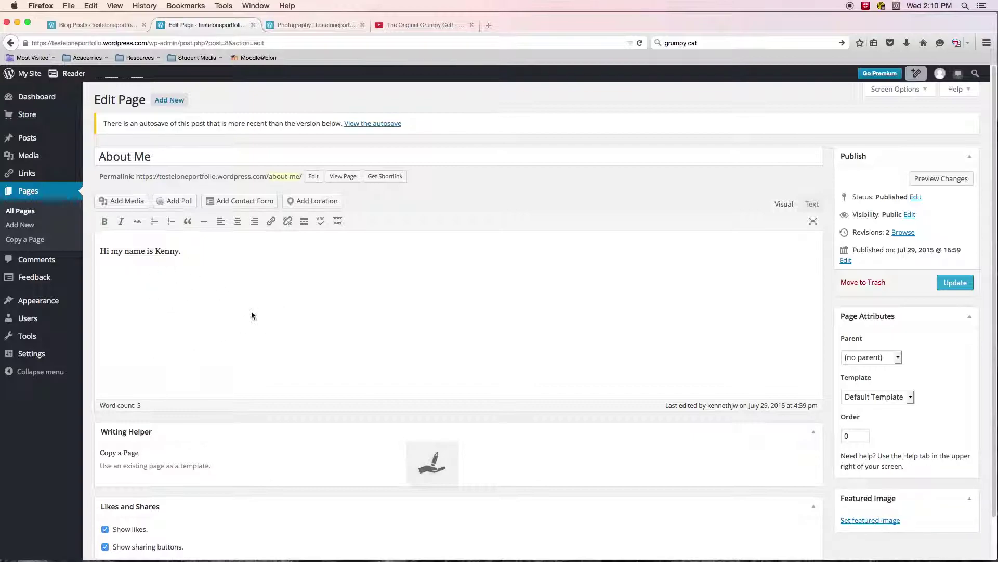
text(gfsgfsgfsdgfd)
key(BackSpace)
key(BackSpace)
key(BackSpace)
key(BackSpace)
key(BackSpace)
key(BackSpace)
key(BackSpace)
key(BackSpace)
key(BackSpace)
key(BackSpace)
key(BackSpace)
key(BackSpace)
key(BackSpace)
key(BackSpace)
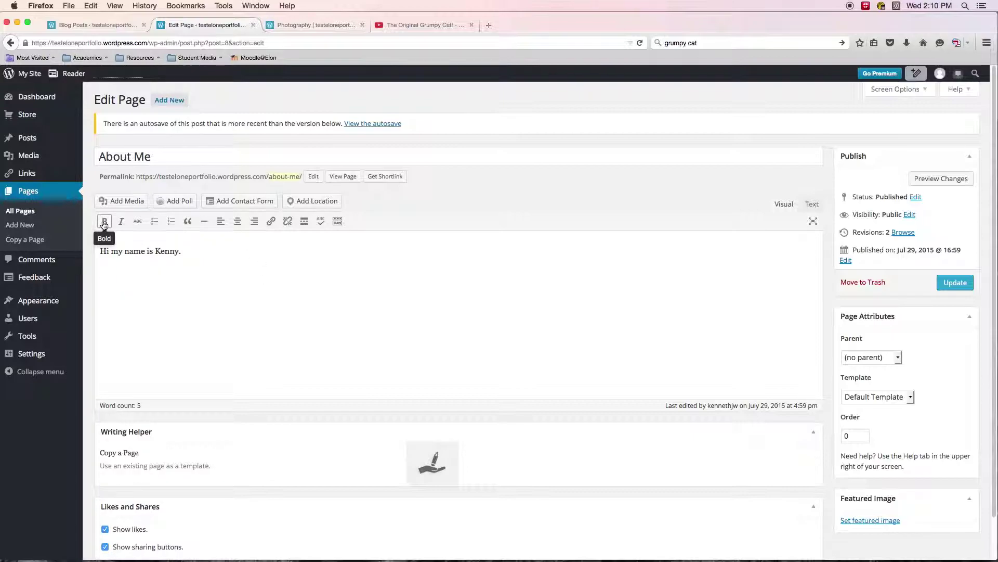
key(Return)
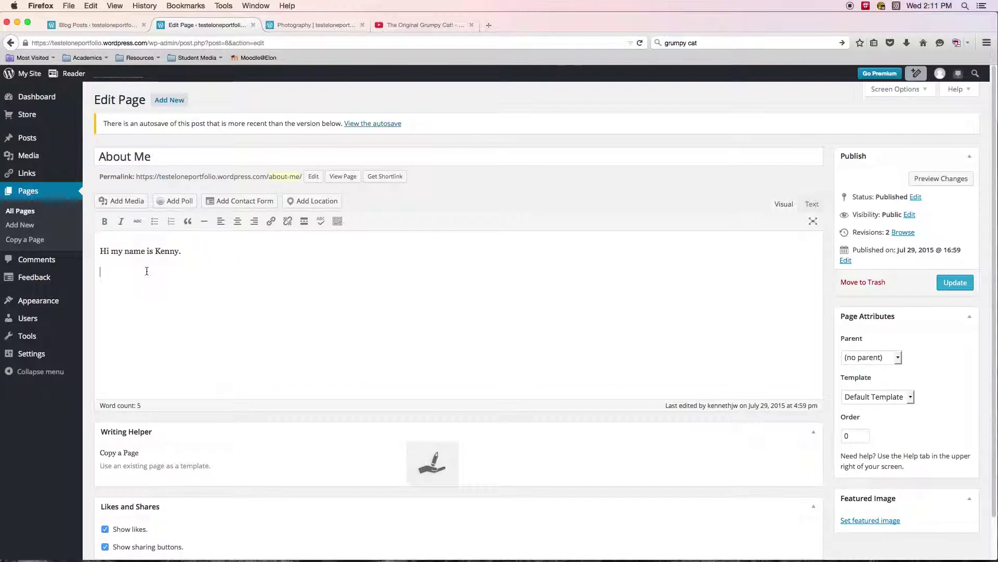
Step: Add the line 'Thanks for visiting, I hope you enjoy my ePortfolio.' to About Me
text(Thanks for visiting , I hope you )
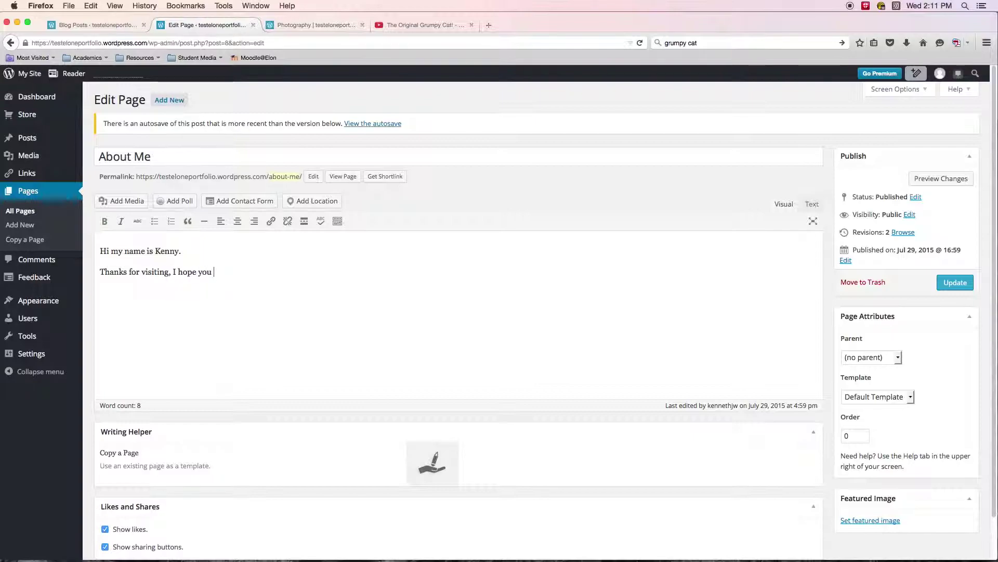
text(enjoy my ePortfolio.)
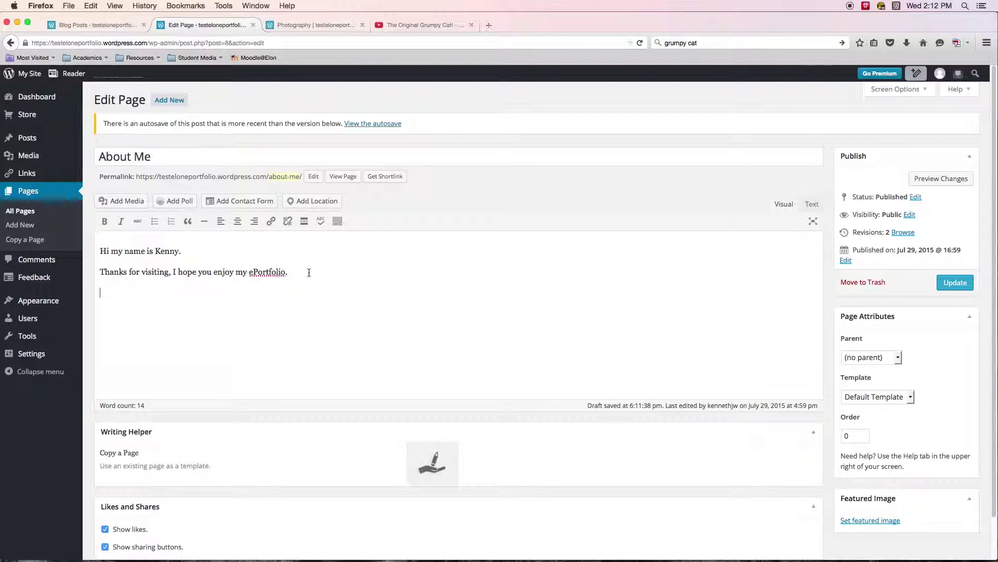
key(Return)
click(433, 26)
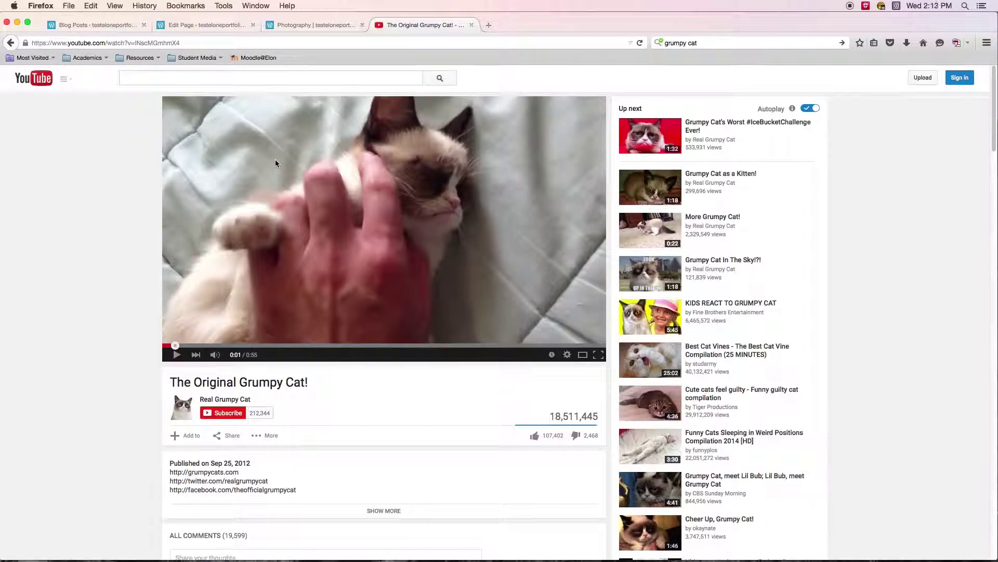
Step: Copy the web address of The Original Grumpy Cat! YouTube video
click(298, 44)
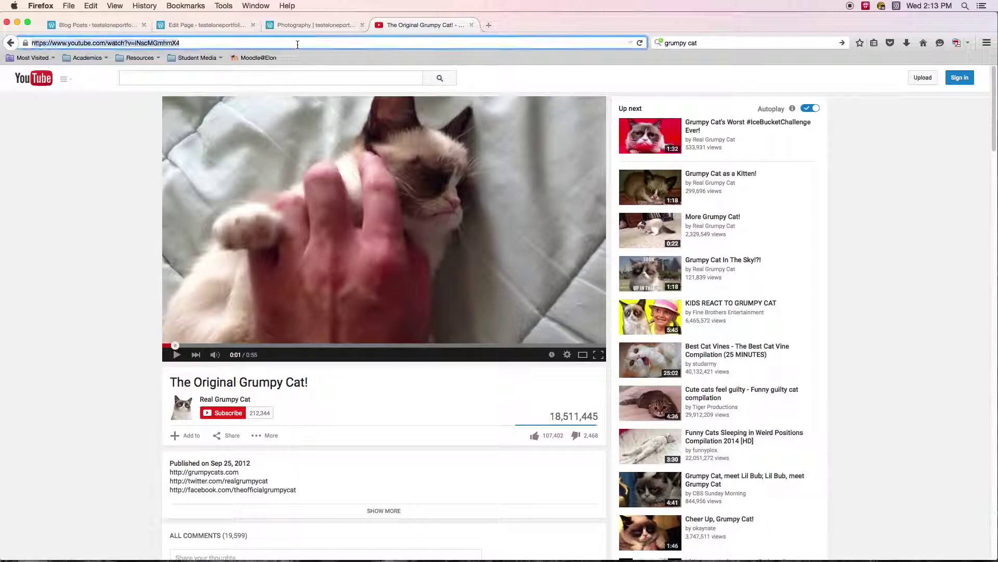
right_click(298, 44)
click(312, 78)
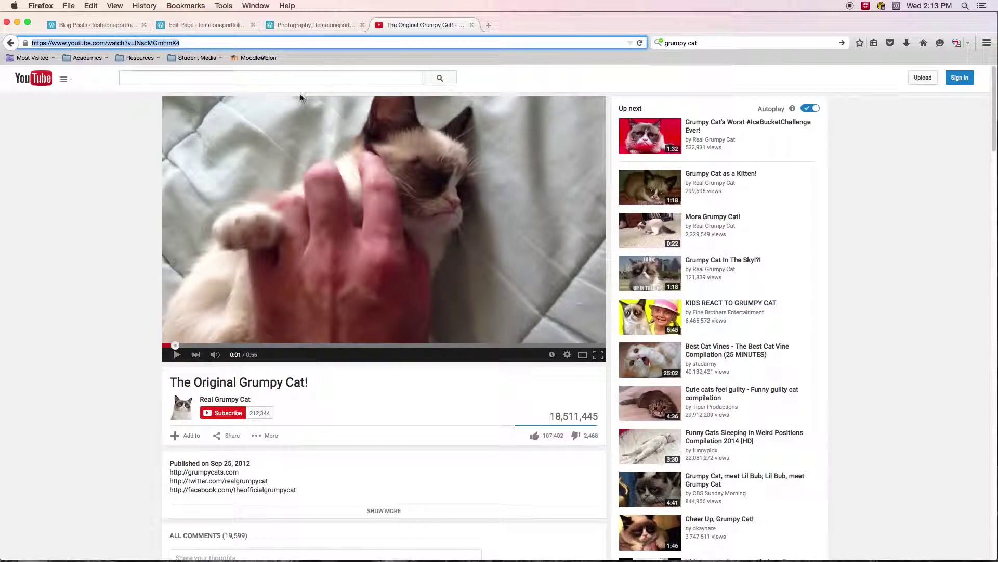
drag(255, 58, 228, 62)
right_click(200, 44)
click(225, 73)
click(208, 25)
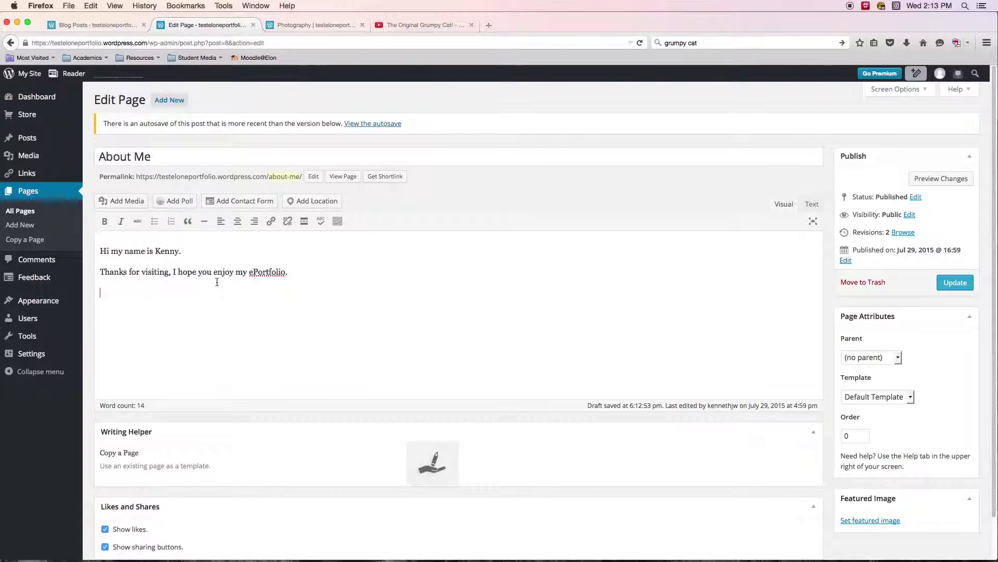
Step: Type 'Visit my companies page here:' on a new line below the thanks sentence
key(Return)
text(M)
text(Visit my)
key(BackSpace)
key(BackSpace)
key(BackSpace)
text(ompanies page here:)
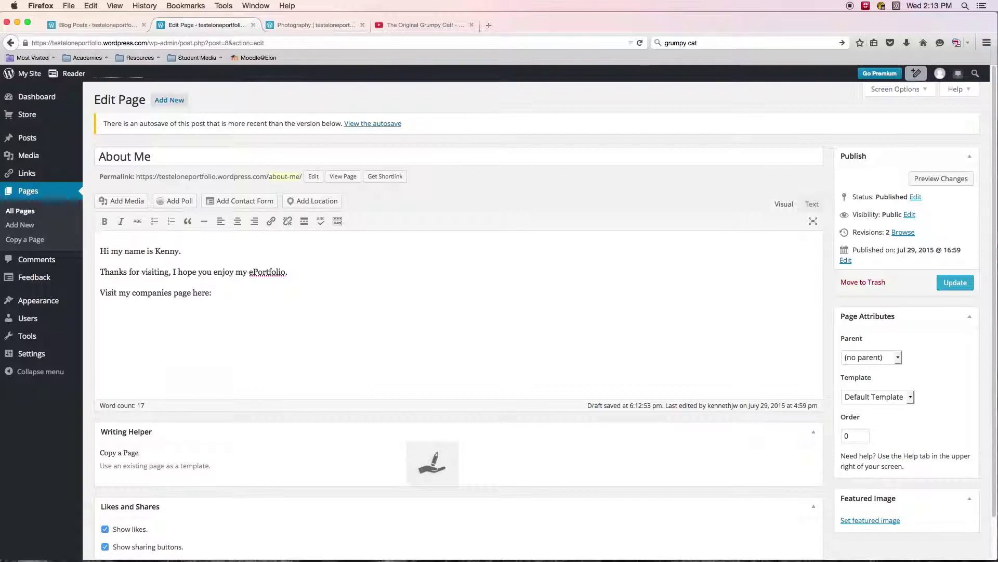
Step: Link that line to the grumpy cat video URL, opening in a new tab
drag(100, 292, 213, 293)
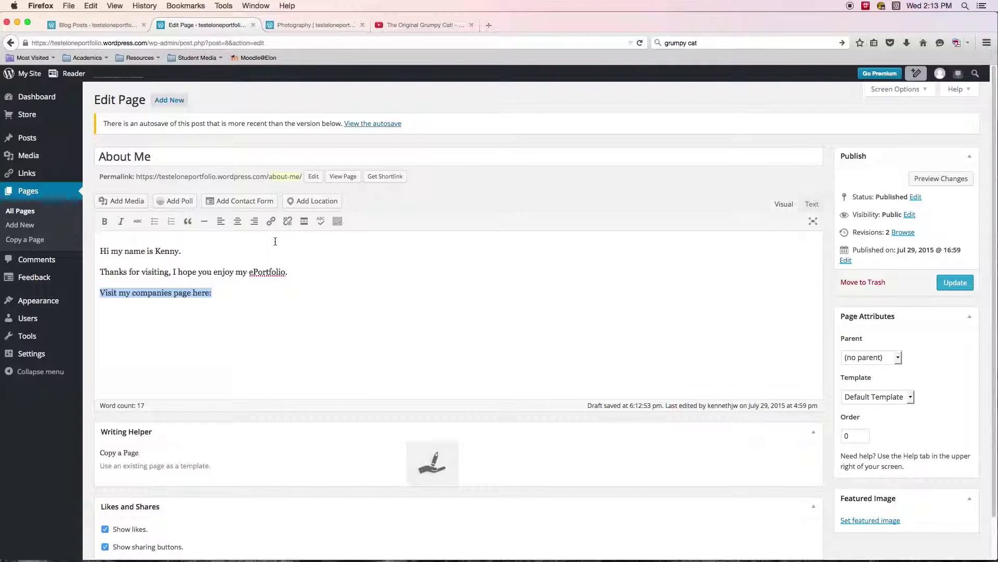
click(271, 224)
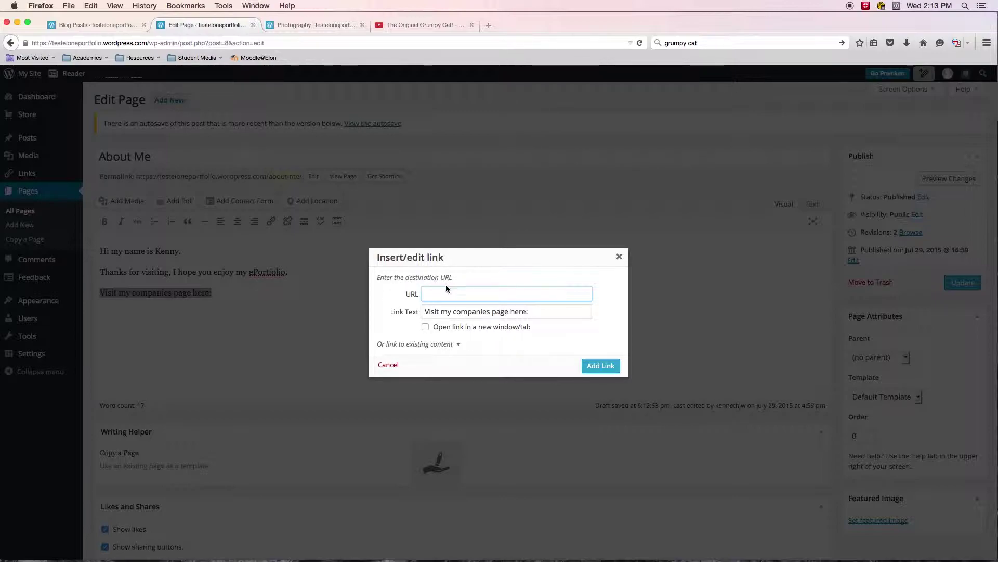
right_click(436, 296)
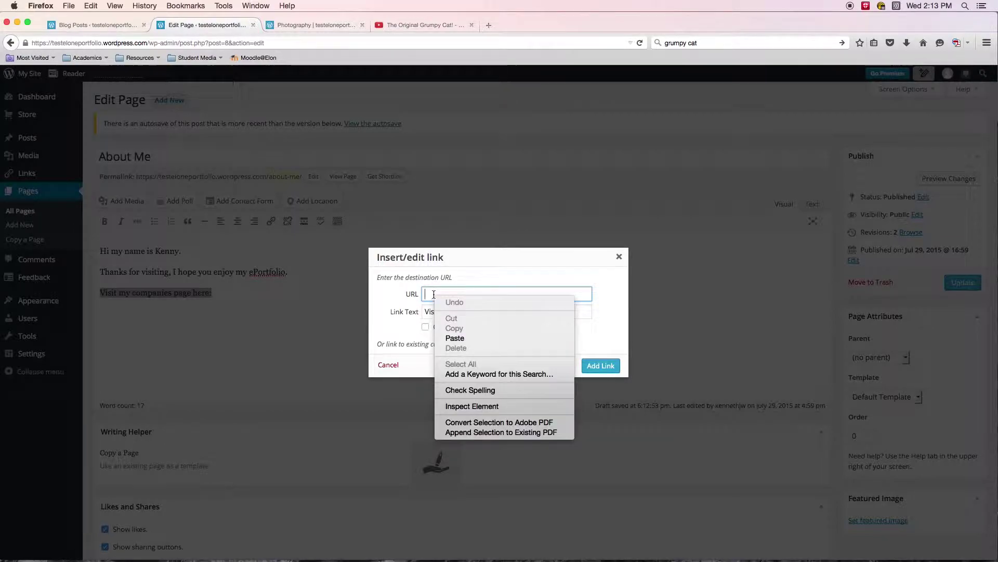
click(464, 338)
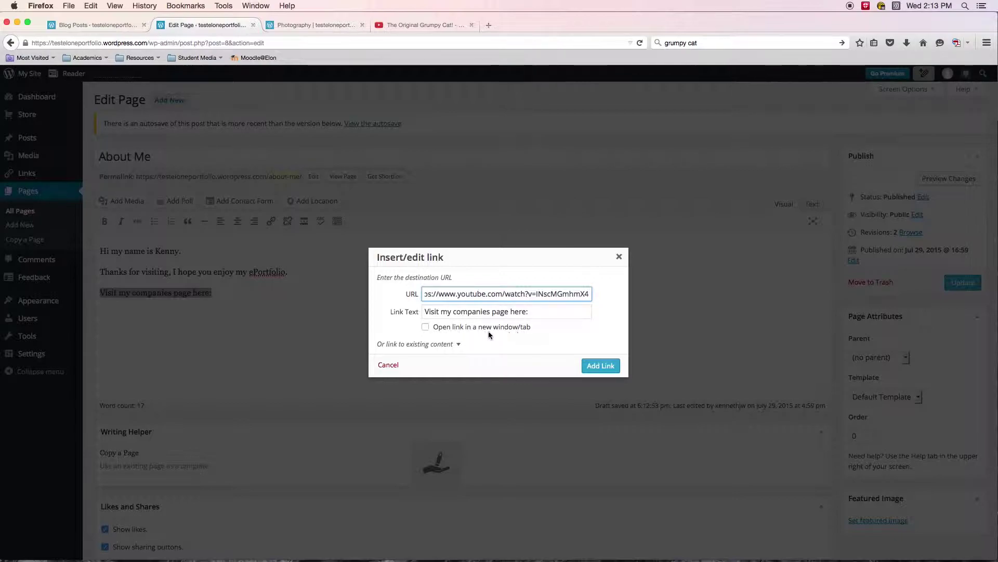
click(425, 326)
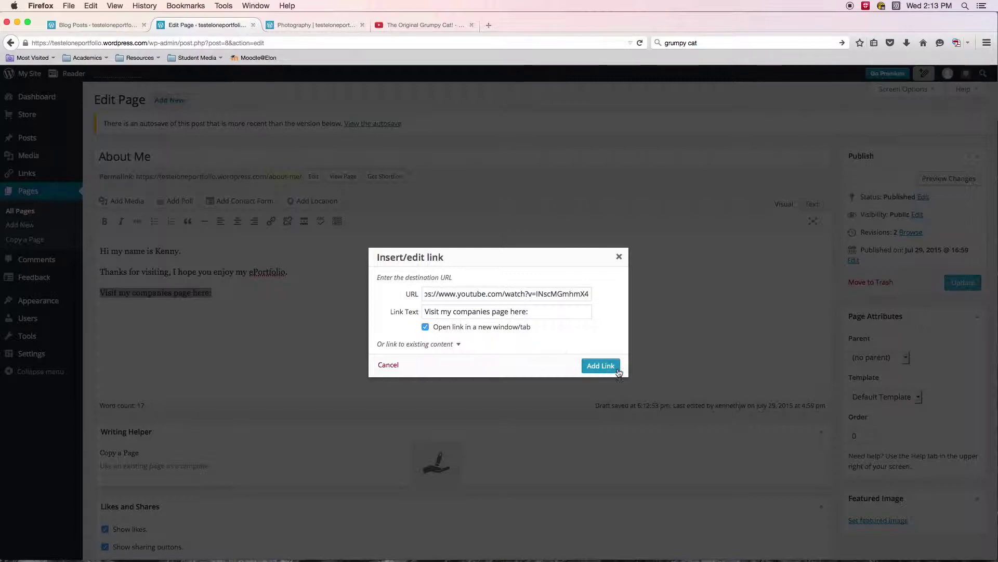
click(599, 365)
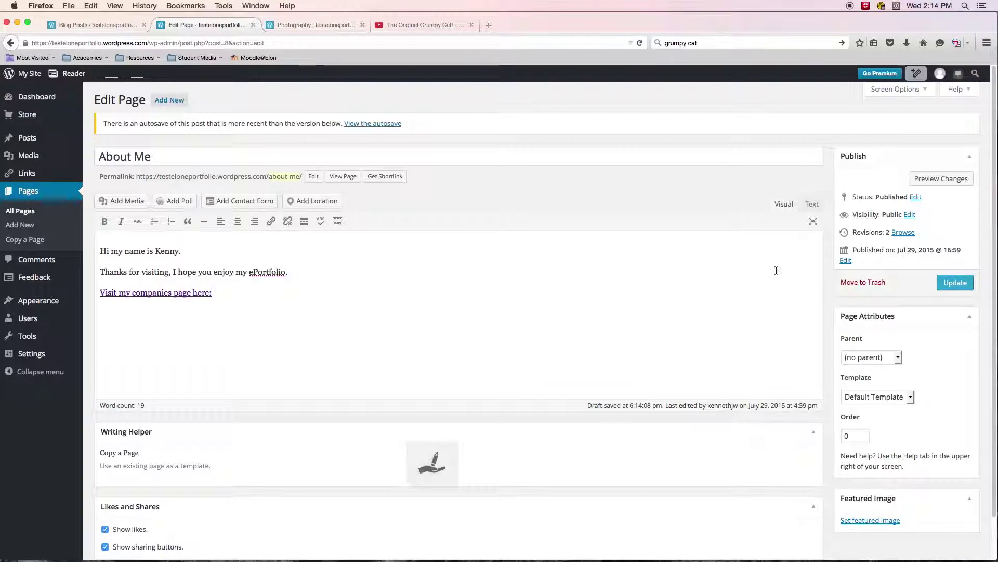
Step: Update the About Me page so the thanks line and video link are published
click(276, 295)
click(954, 281)
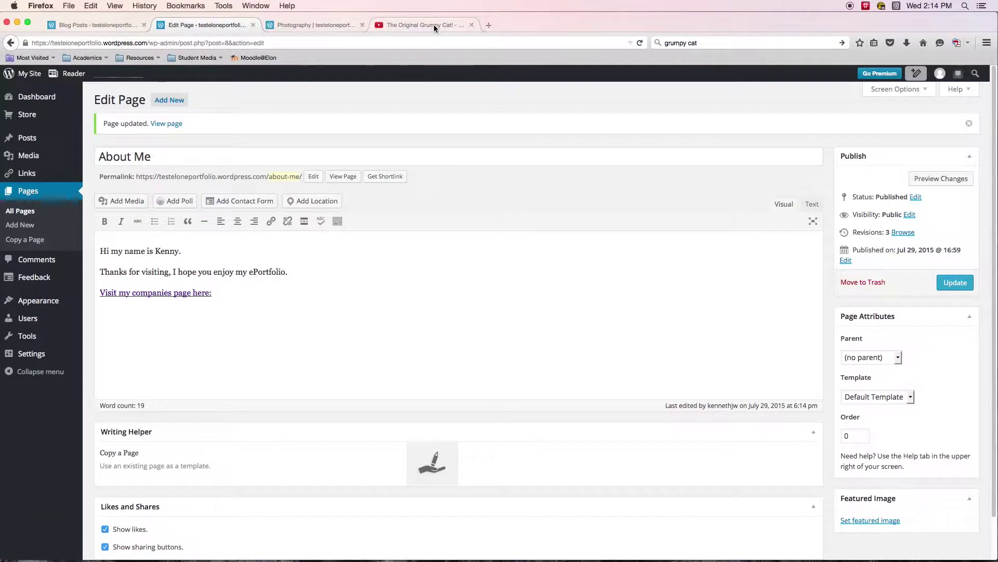
Step: Close the YouTube tab and check the live About Me page for the new text and link
click(442, 25)
click(471, 25)
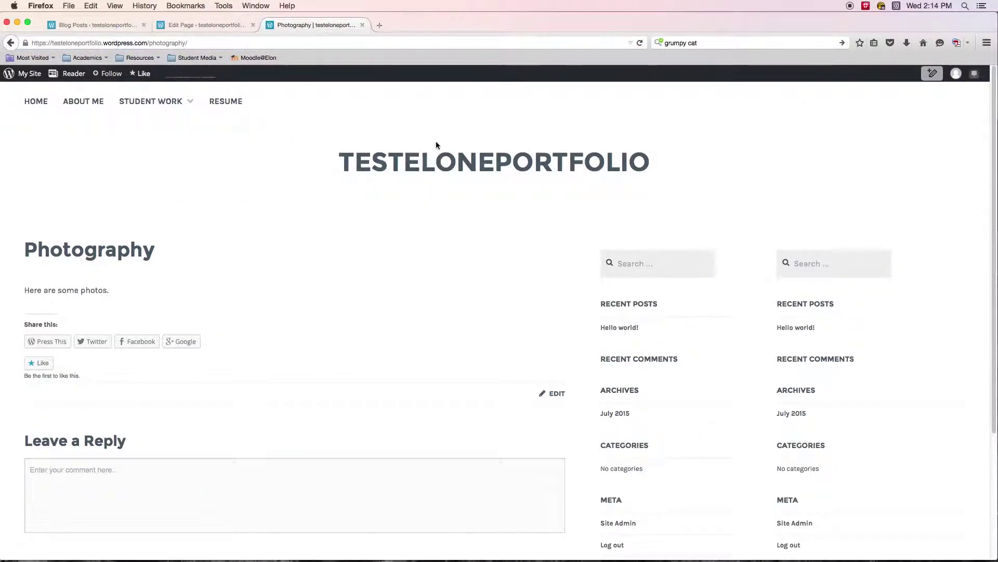
click(639, 43)
click(639, 43)
scroll(221, 147, down, 3)
scroll(226, 148, up, 3)
click(85, 102)
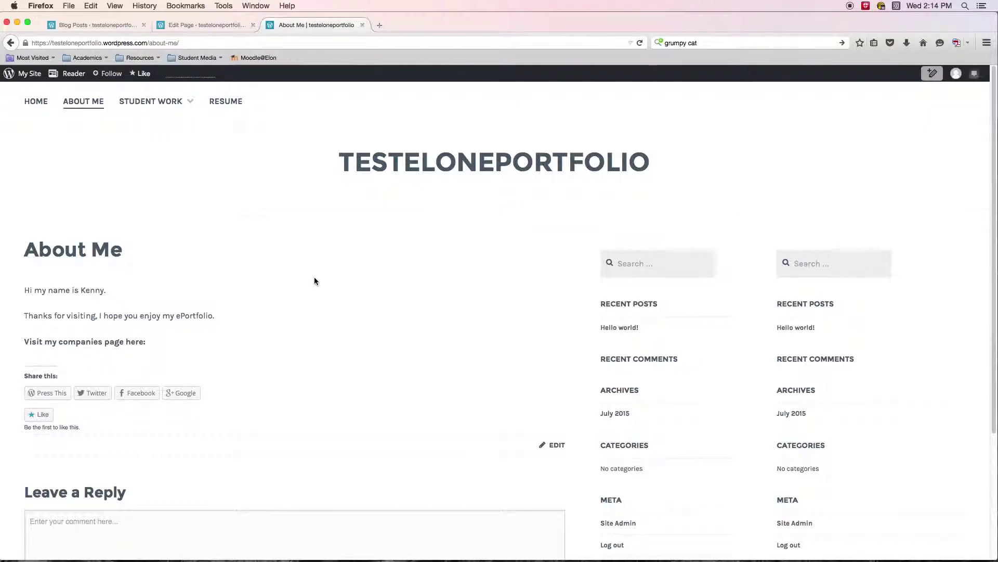
scroll(314, 278, down, 3)
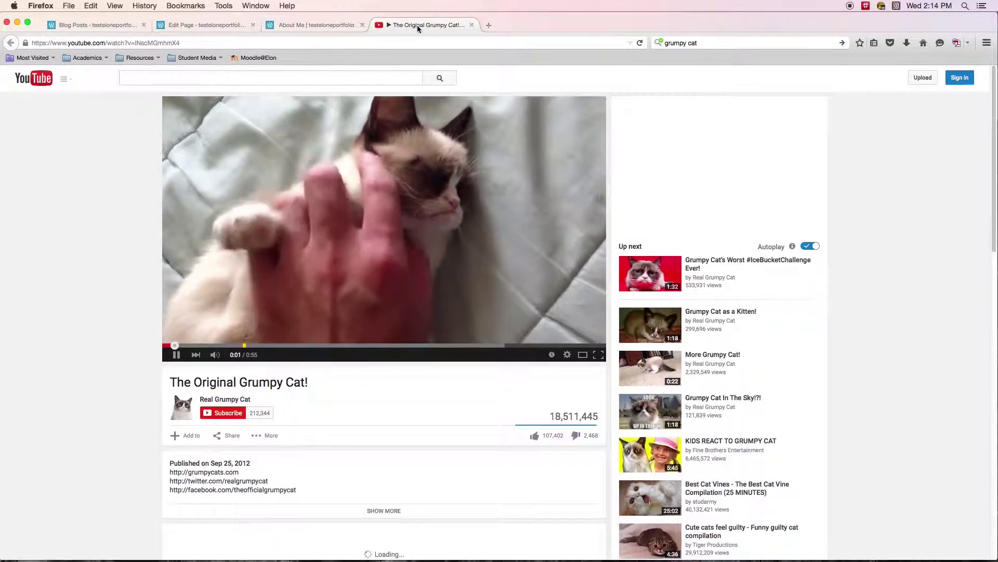
Step: Pause the grumpy cat video, test the About Me link reopening it, then close it
click(177, 354)
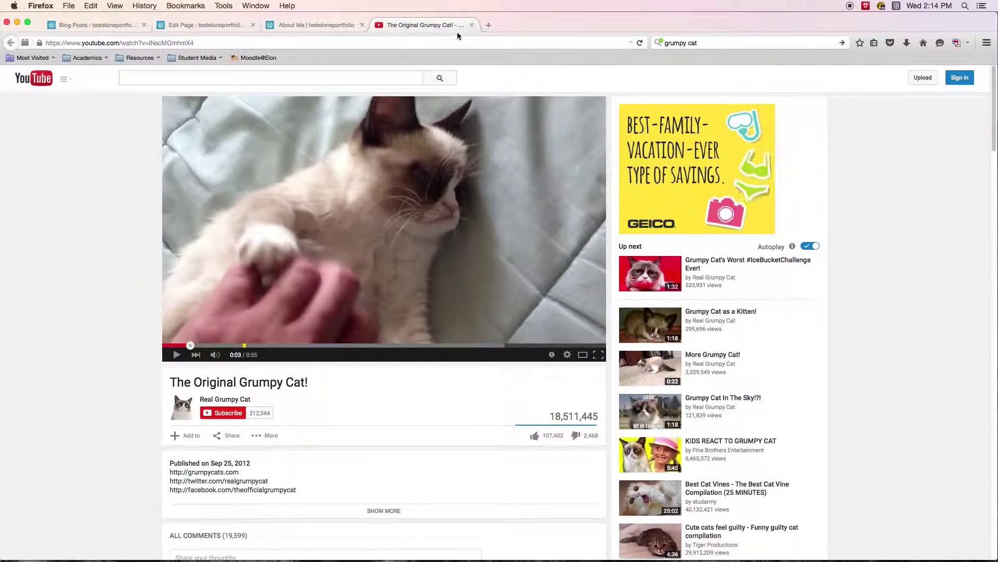
click(323, 26)
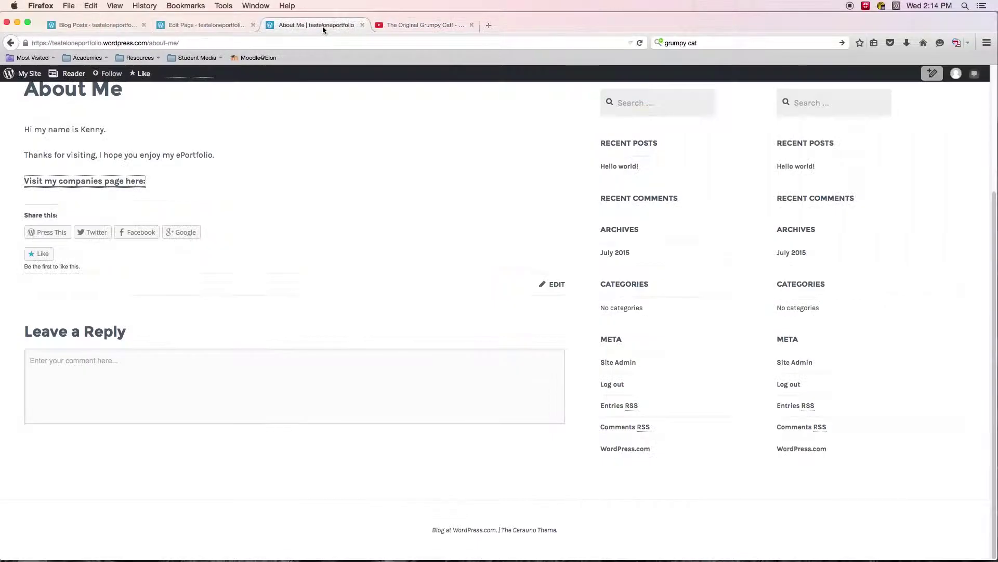
click(418, 25)
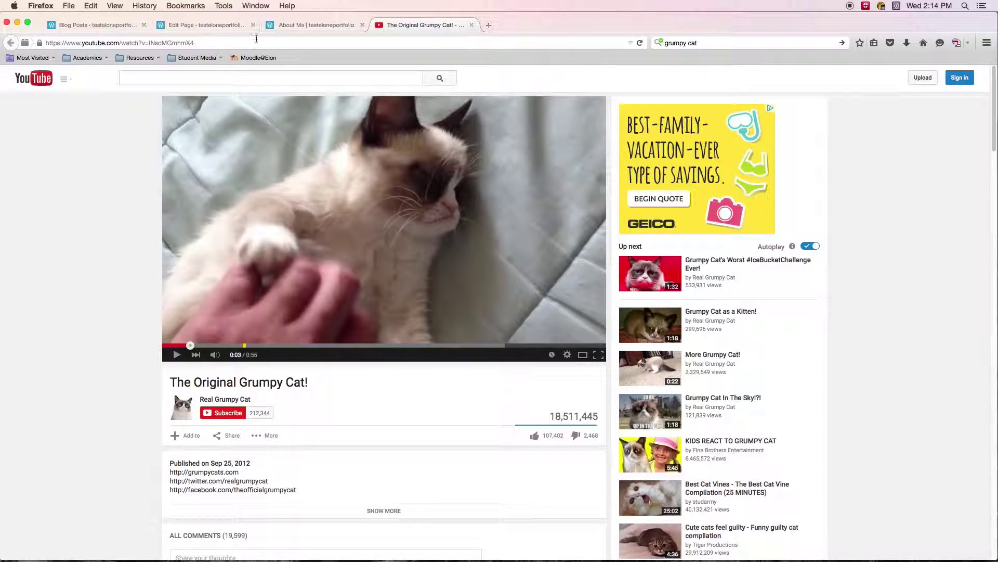
click(471, 25)
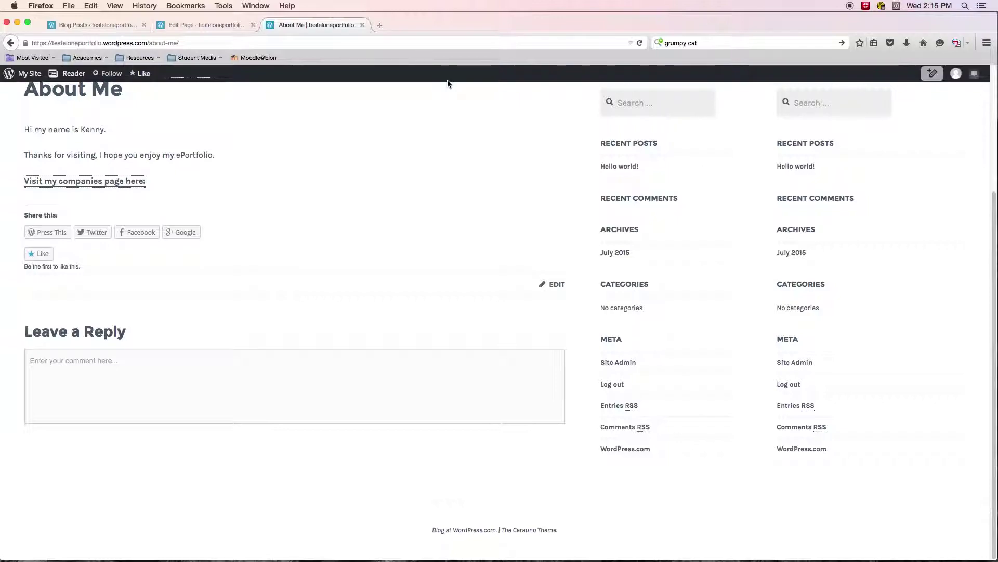
click(140, 189)
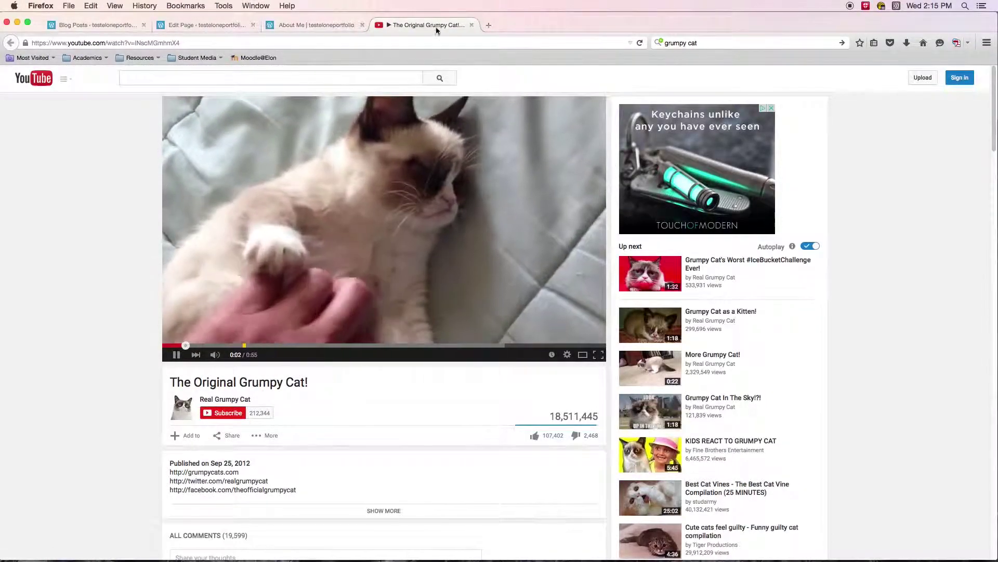
click(471, 24)
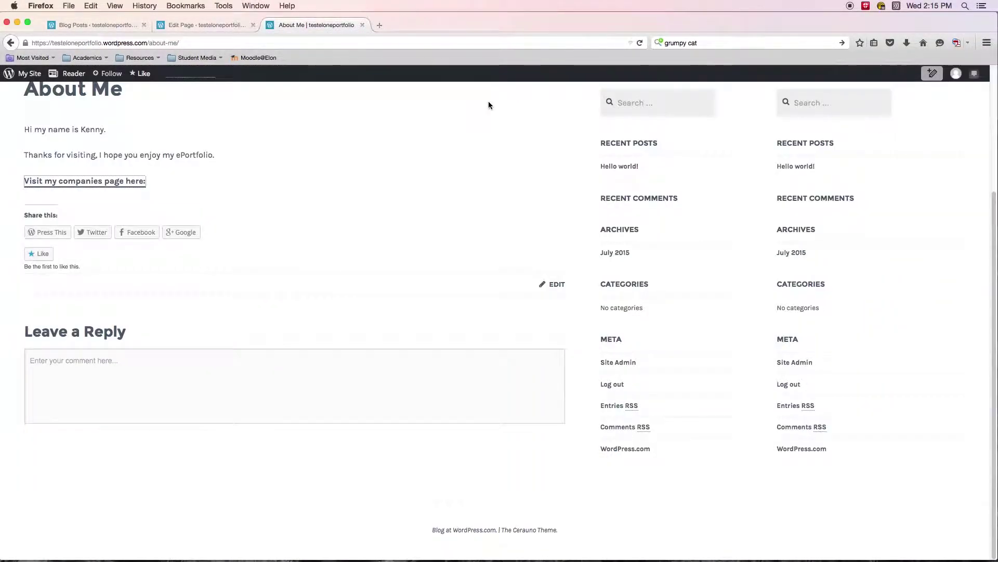
Step: Return to the About Me page editor and place the caret in its text
click(384, 118)
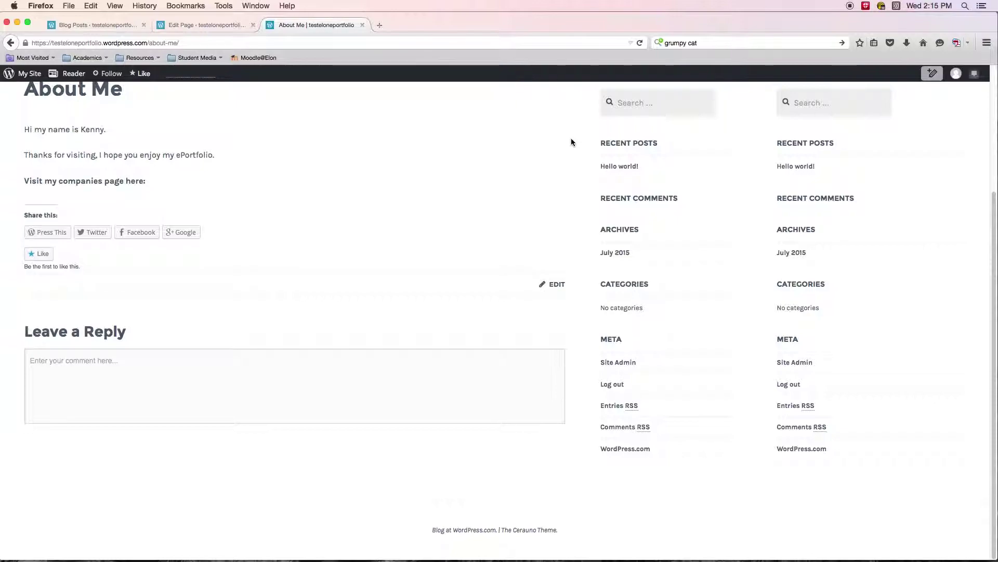
scroll(597, 218, up, 3)
scroll(393, 156, down, 3)
scroll(394, 156, up, 3)
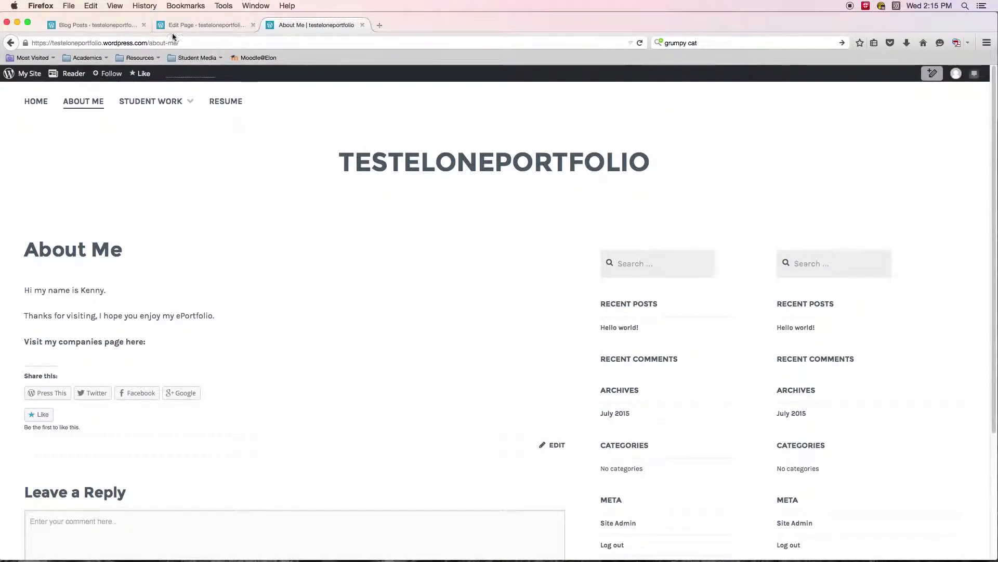
click(192, 24)
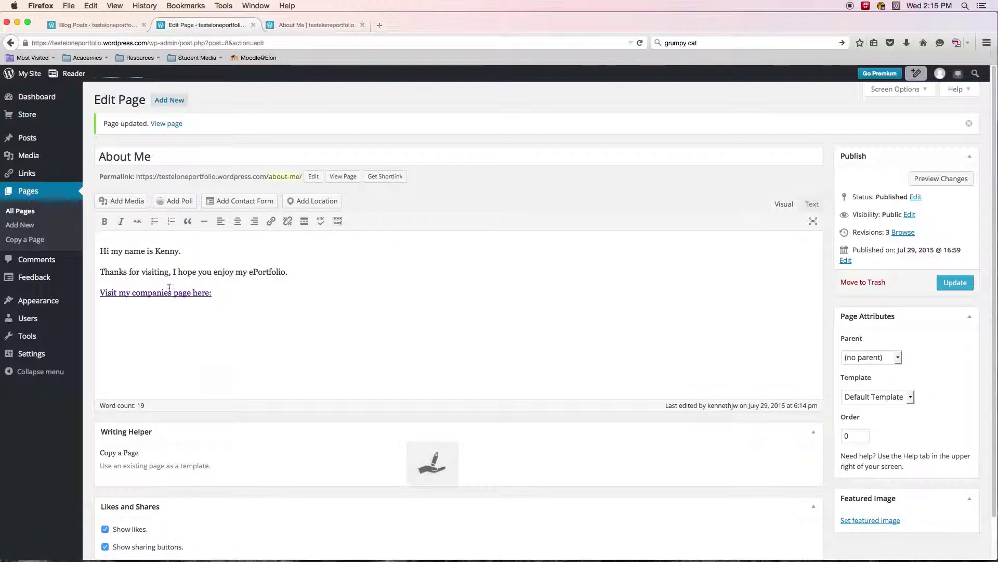
click(530, 303)
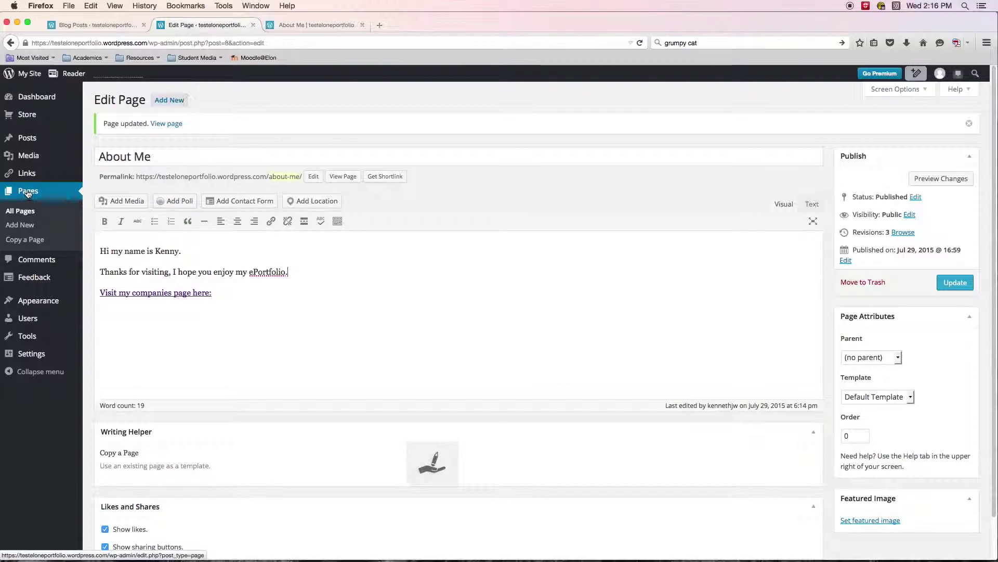
Step: Open the Photography page in the editor and add a blank line after 'Here are some photos.'
click(26, 192)
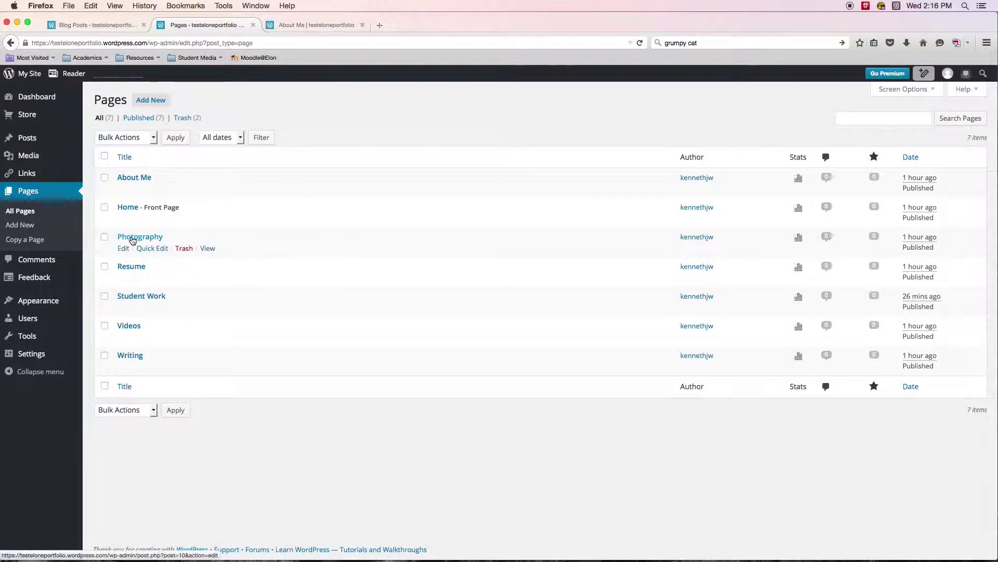
click(124, 251)
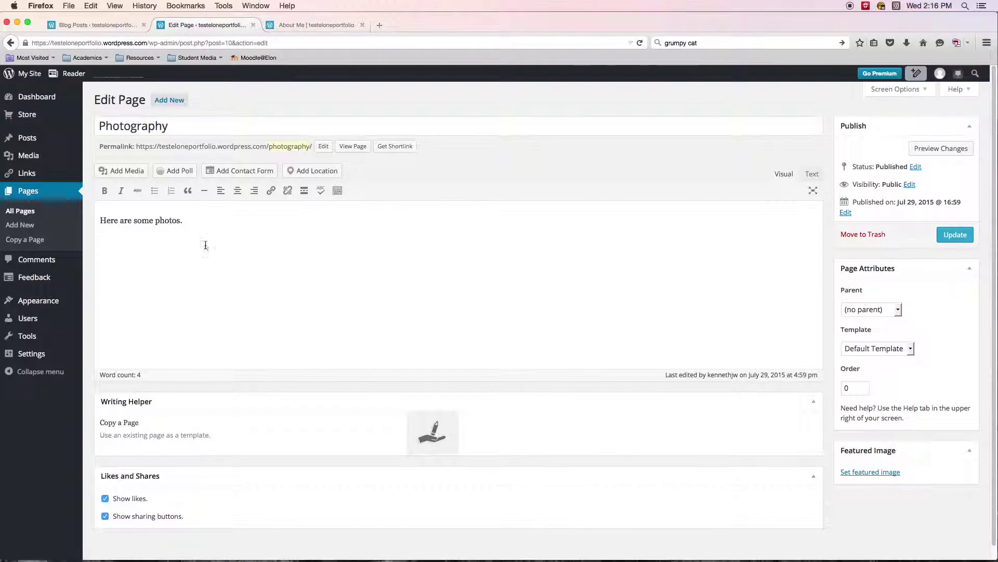
click(194, 217)
key(Return)
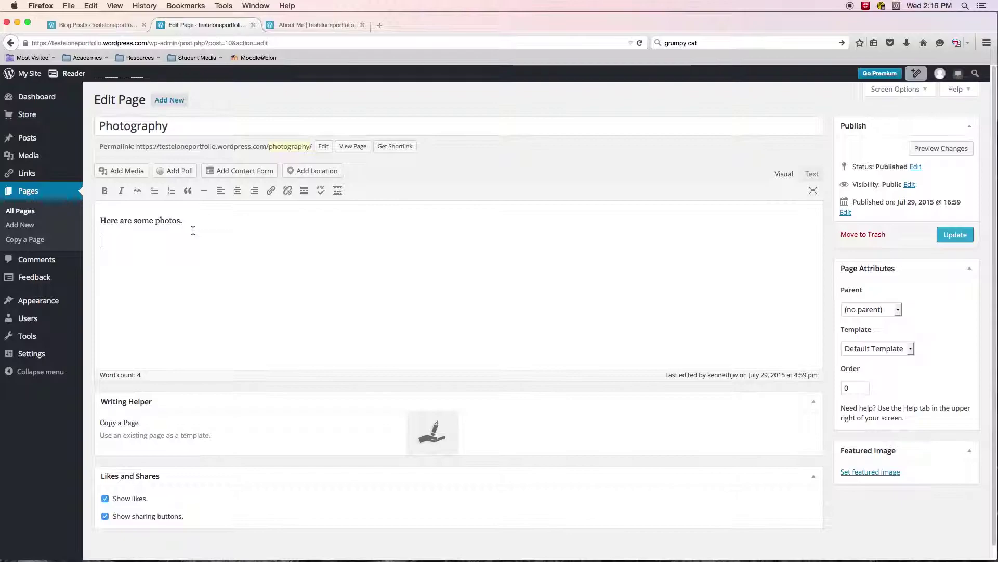
Step: Select GrumpyCat1.jpg through GrumpyCat4.jpg from the images folder for upload via Add Media
click(111, 174)
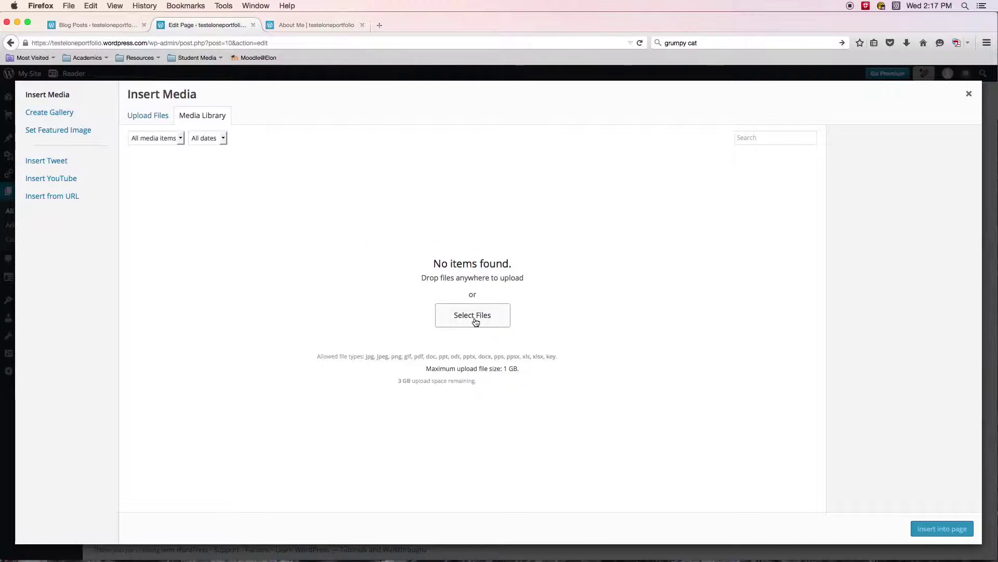
click(474, 319)
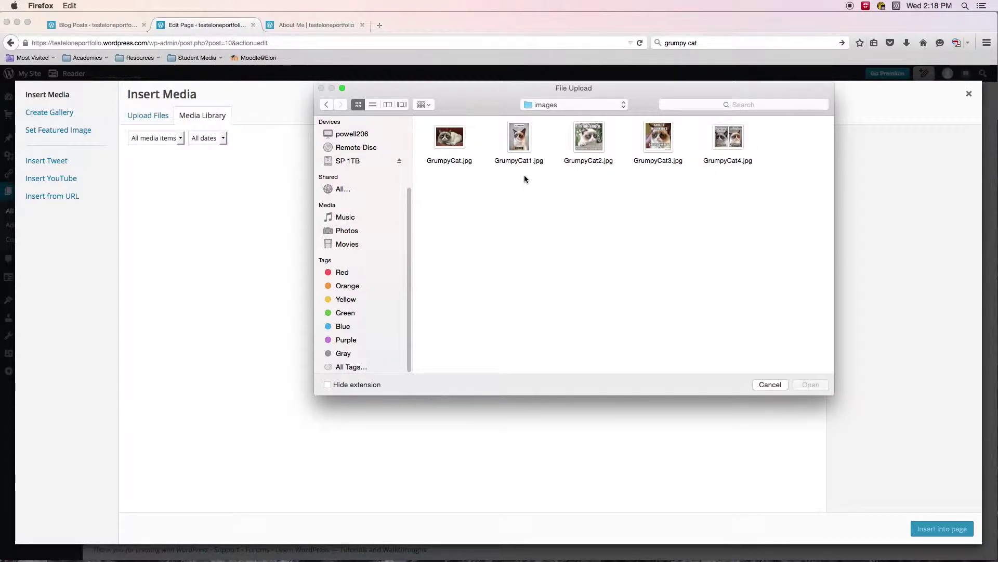
drag(492, 135, 742, 178)
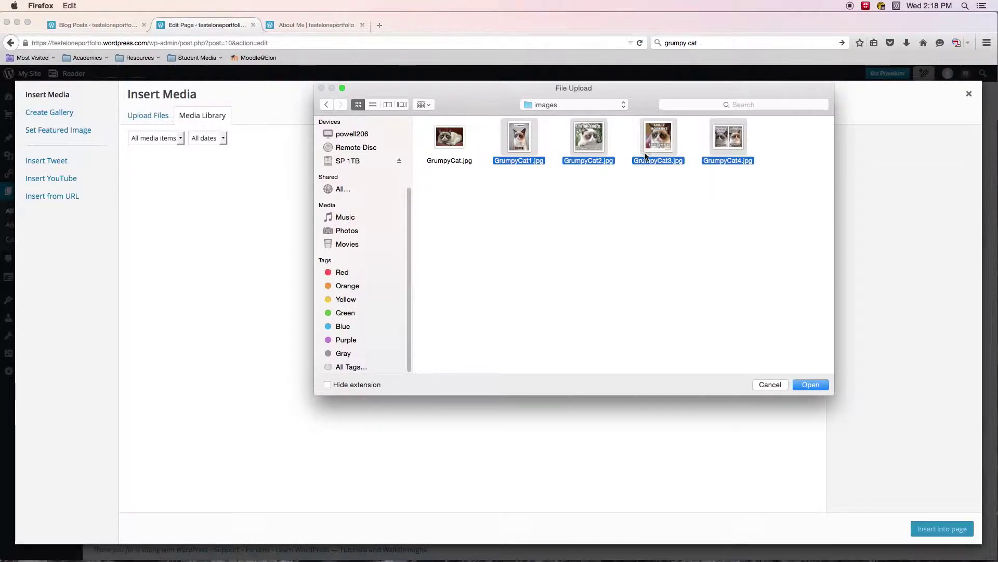
Step: Upload the four grumpy cat images and check each one's Attachment Details
click(818, 385)
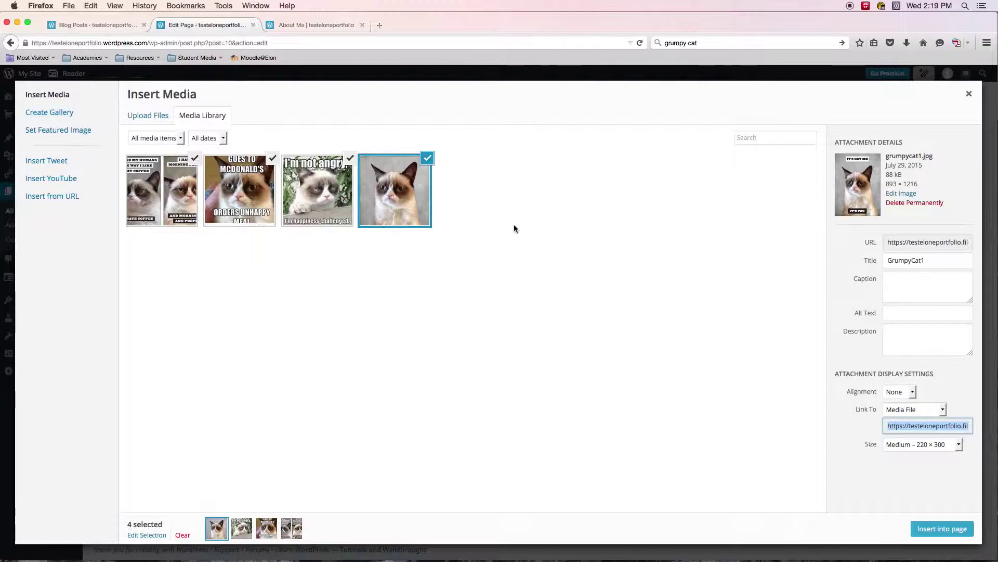
click(421, 186)
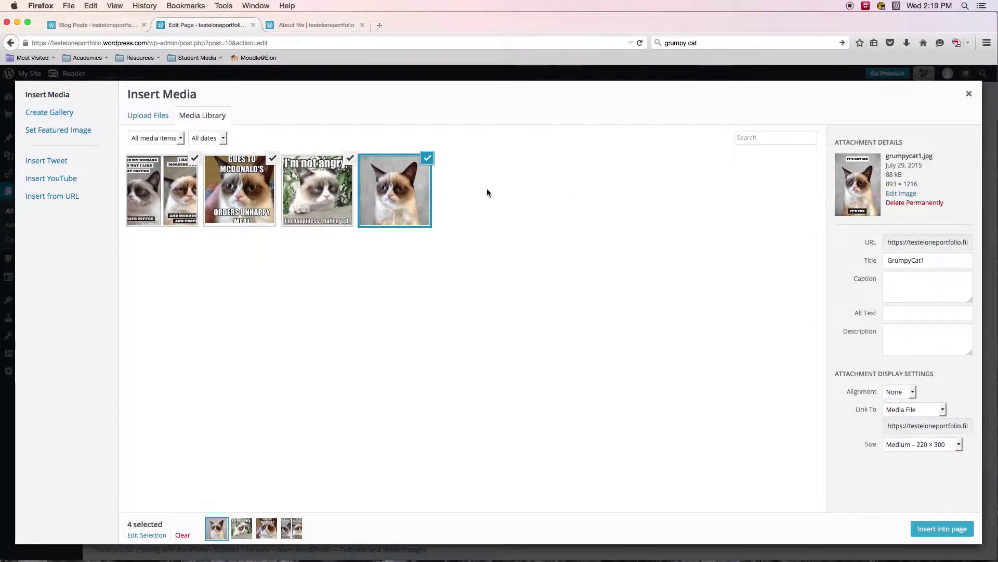
click(333, 203)
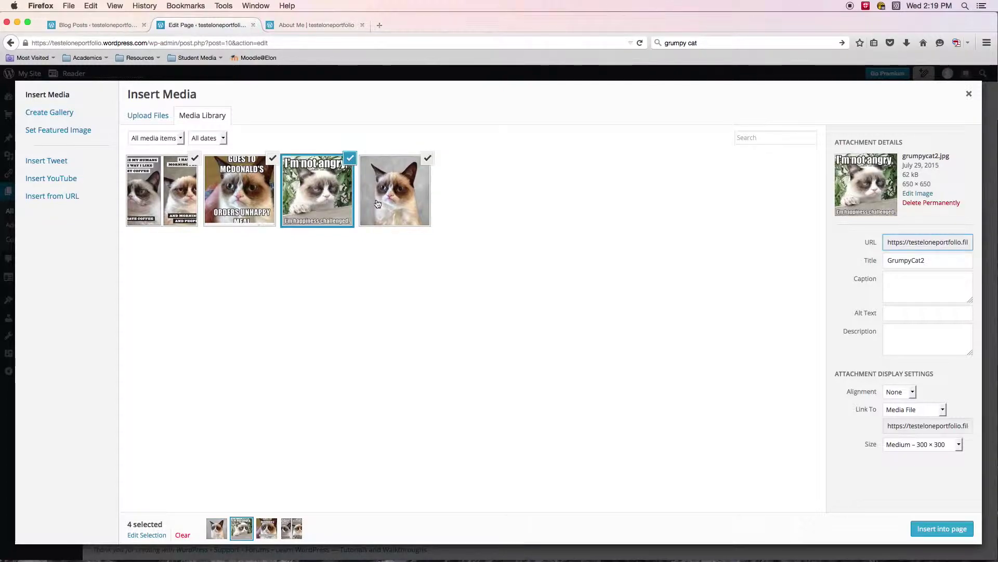
click(385, 199)
click(238, 193)
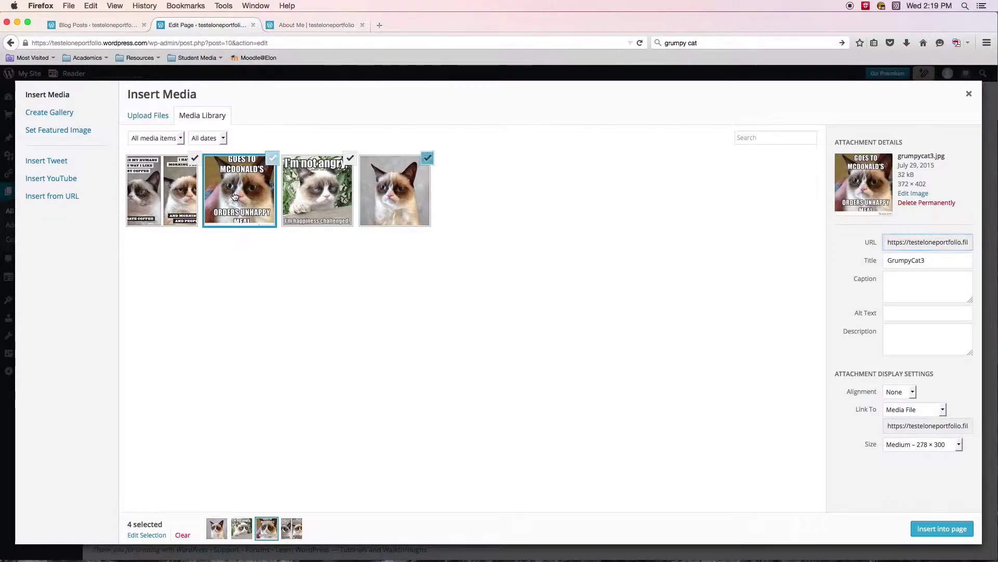
click(188, 194)
click(239, 192)
click(317, 192)
click(395, 192)
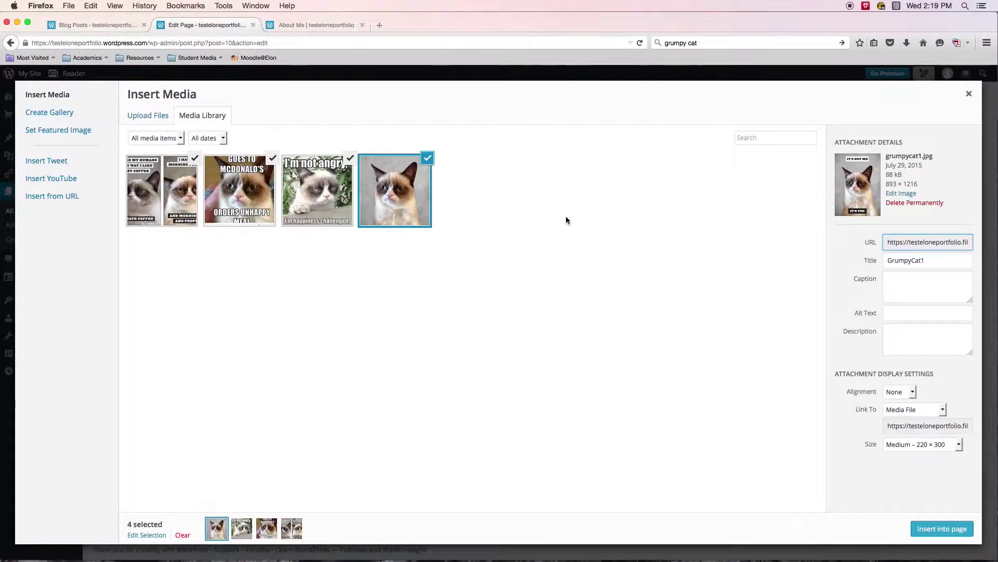
click(317, 192)
click(390, 201)
Step: Insert the four cat images into the Photography page, then delete all four again
click(934, 527)
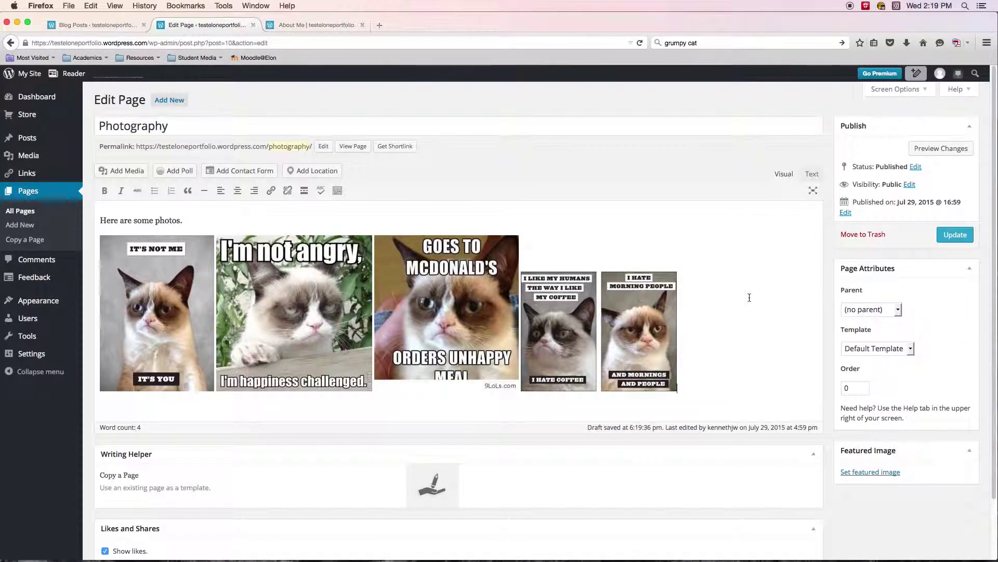
click(650, 304)
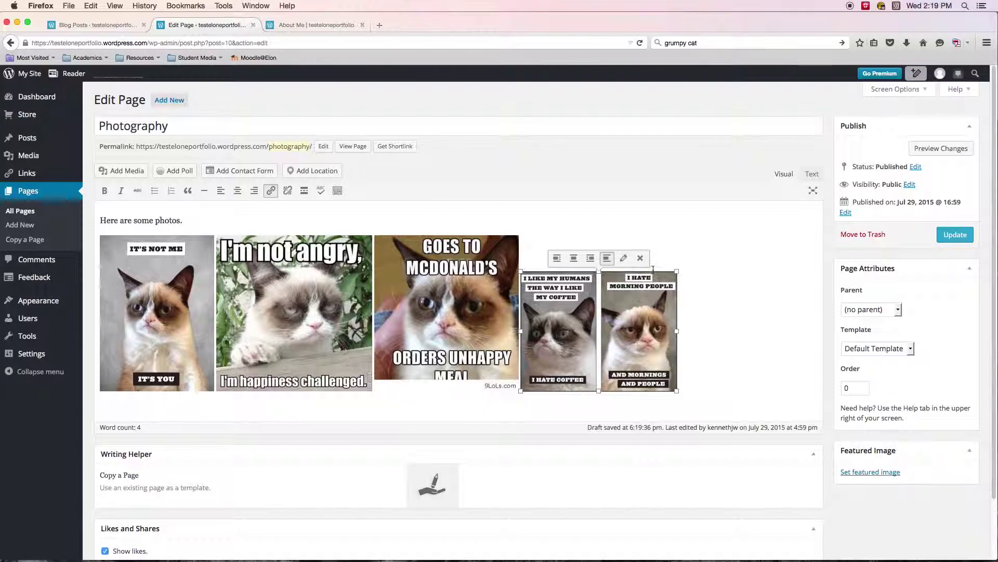
click(639, 261)
click(515, 252)
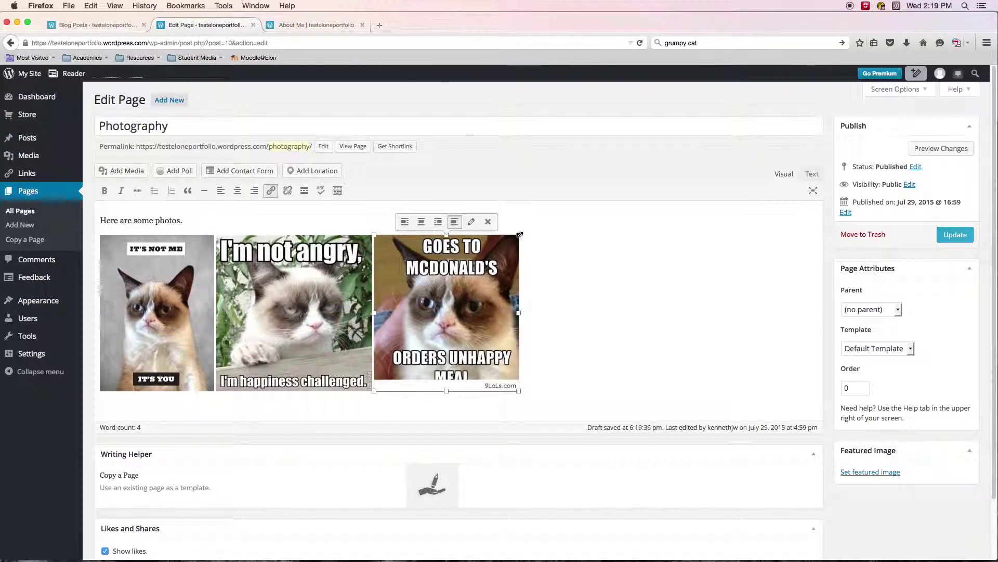
click(485, 226)
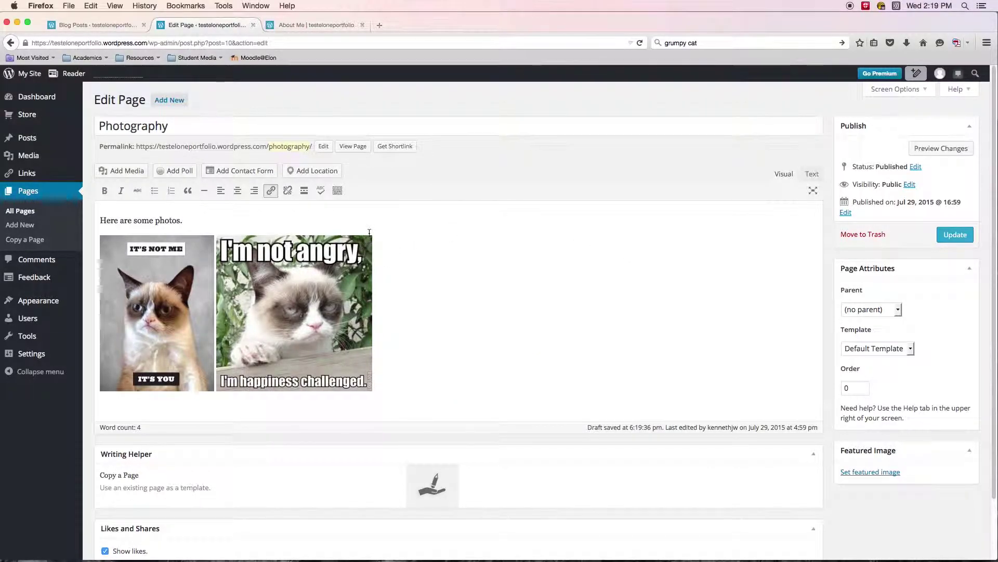
click(362, 252)
click(337, 223)
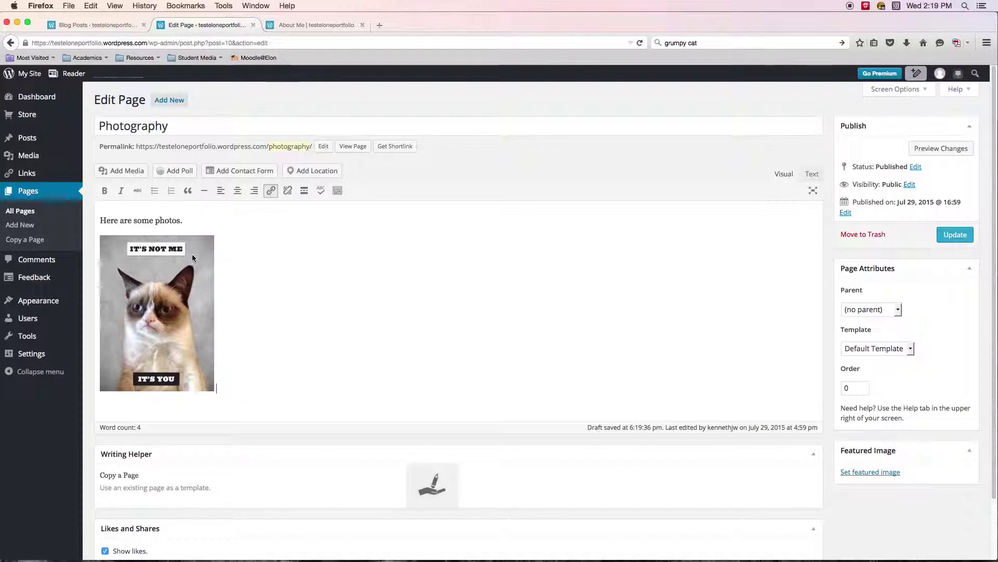
click(203, 236)
click(200, 220)
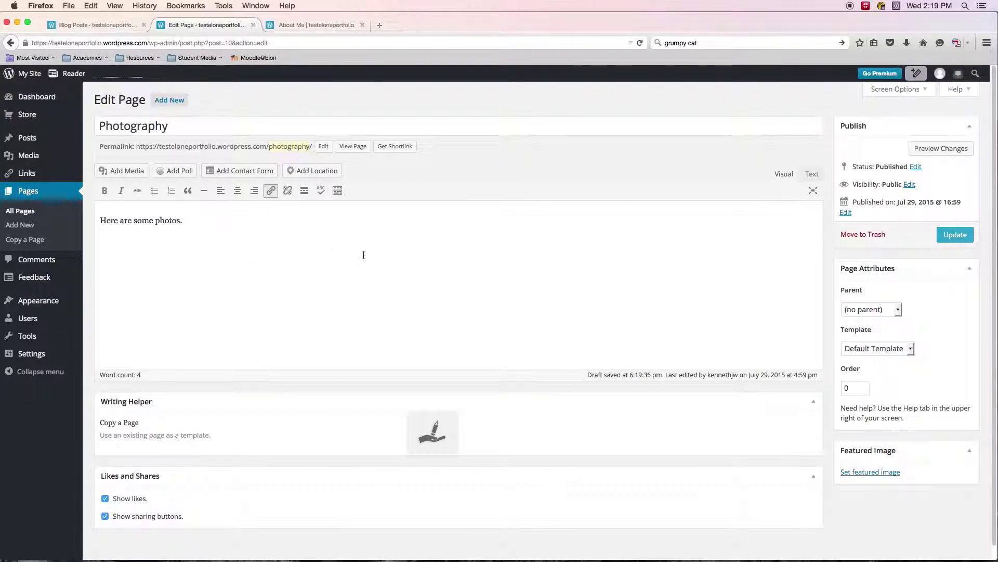
Step: Choose the plain GrumpyCat1 image, review its title, caption, alt text and description, and insert it
click(124, 171)
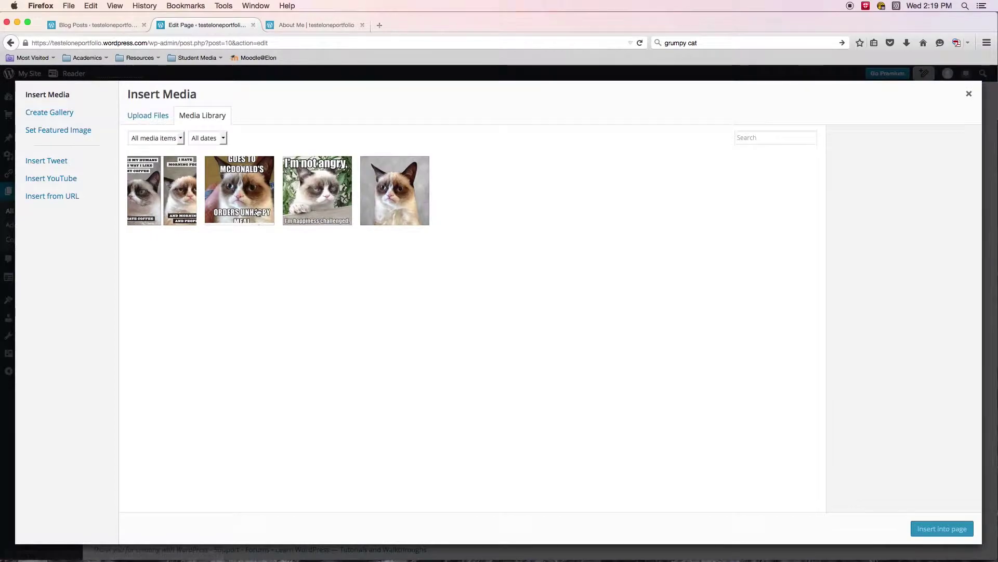
click(406, 204)
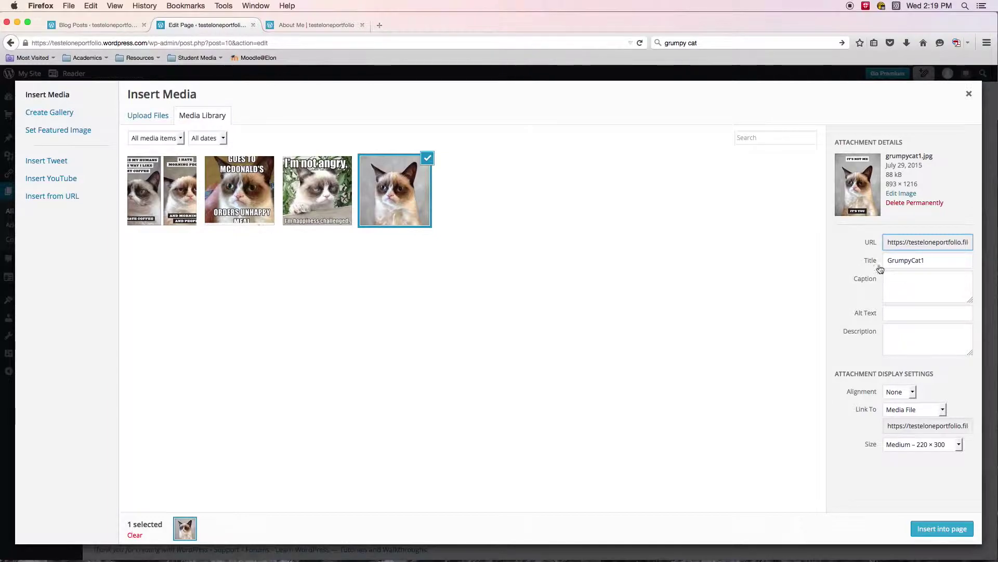
click(936, 260)
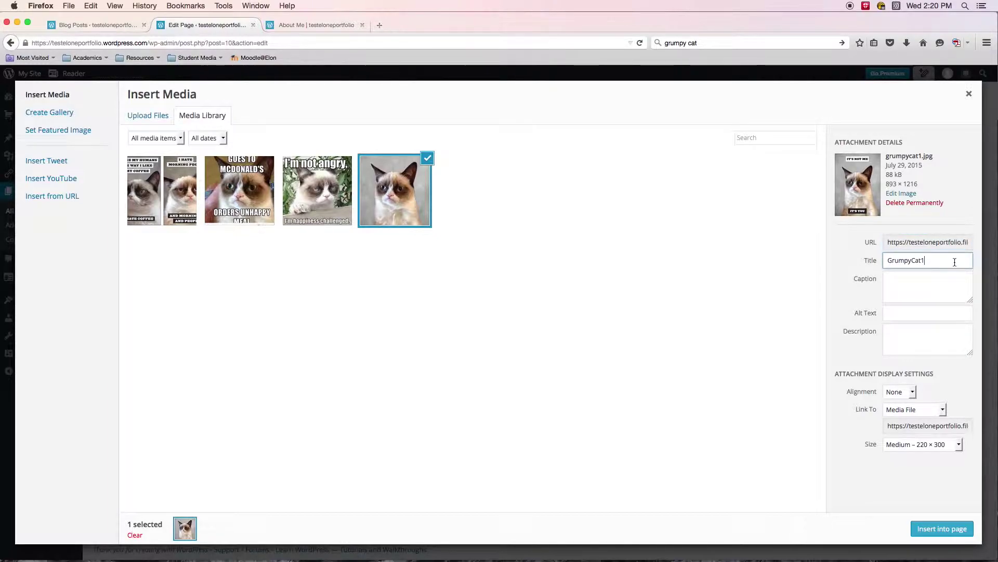
click(919, 287)
click(904, 313)
click(912, 336)
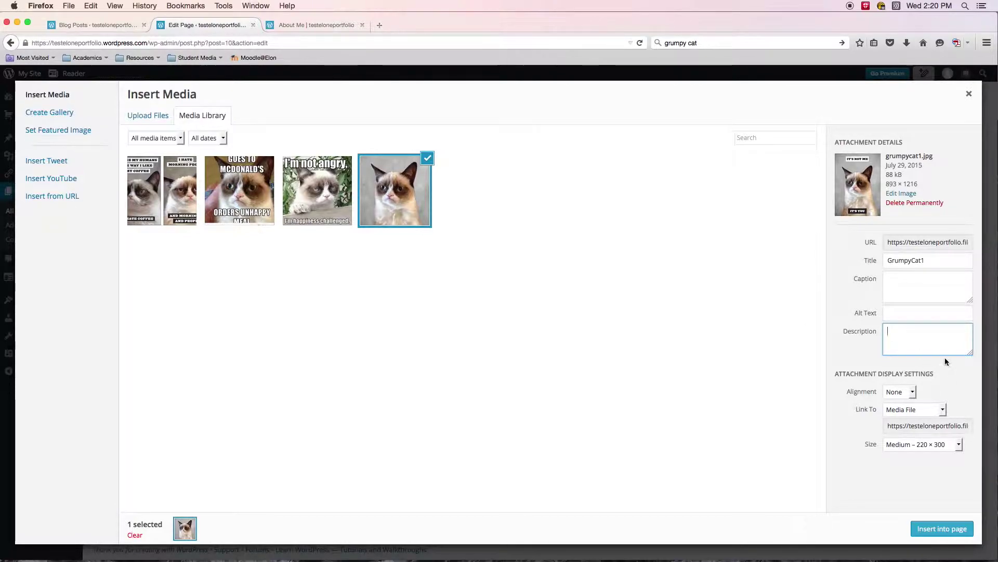
click(898, 285)
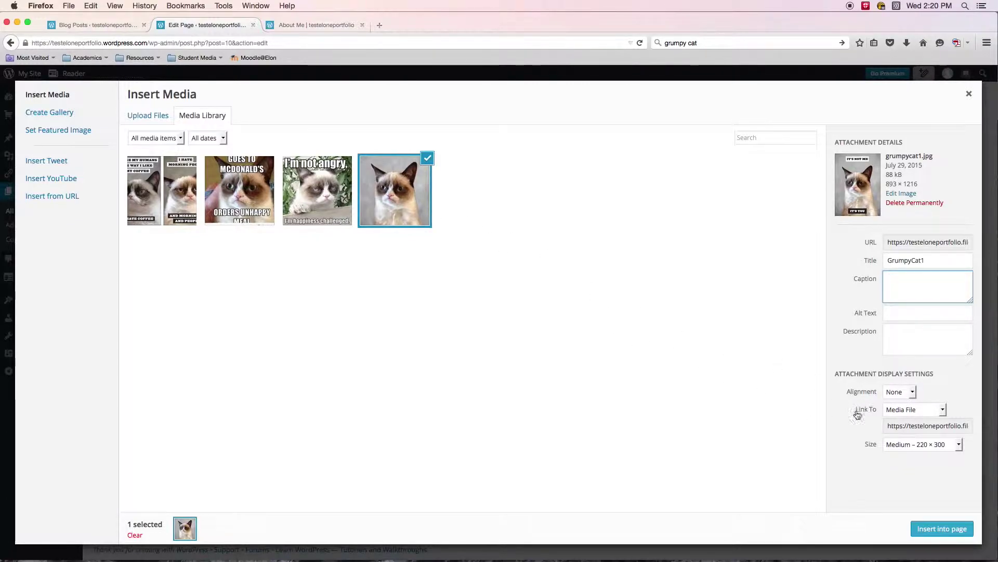
click(942, 529)
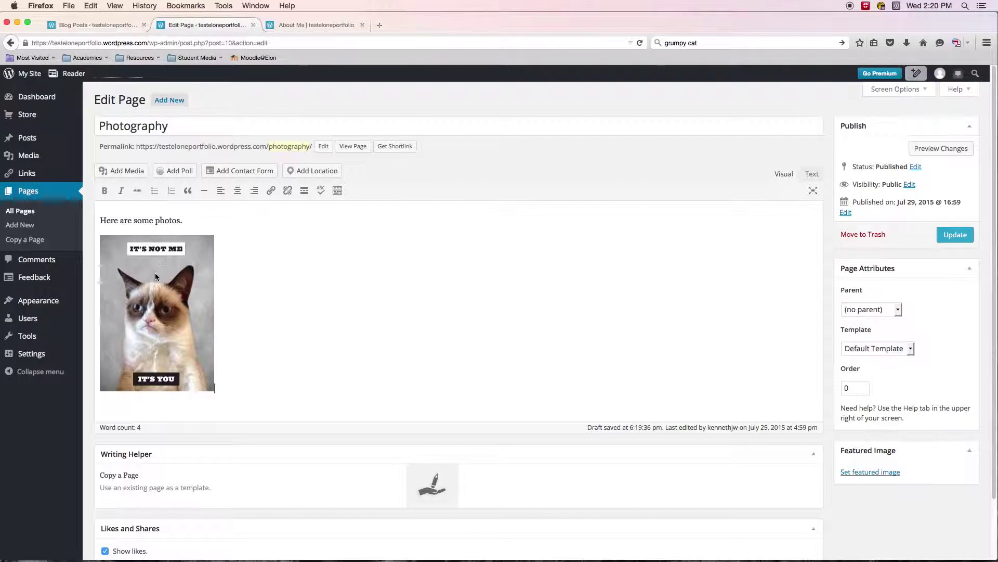
Step: Try centre and right alignment on the 'It's not me' cat image, finally aligning it left
click(179, 303)
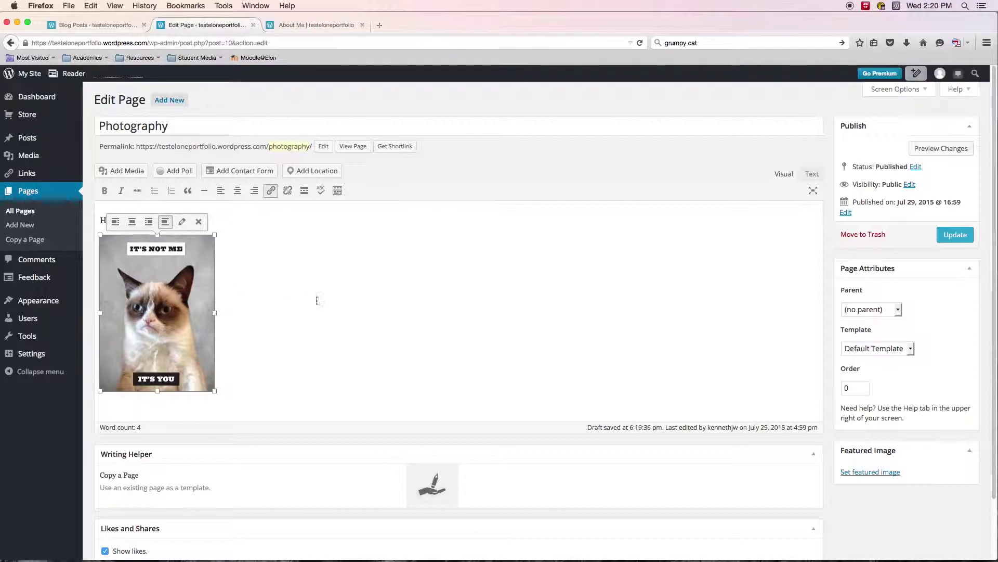
click(150, 222)
click(416, 223)
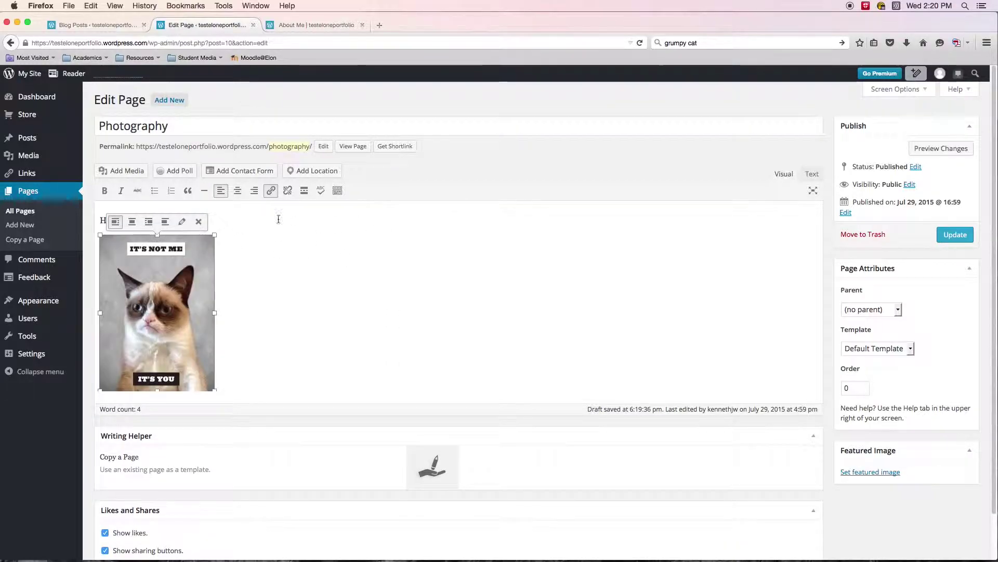
click(132, 221)
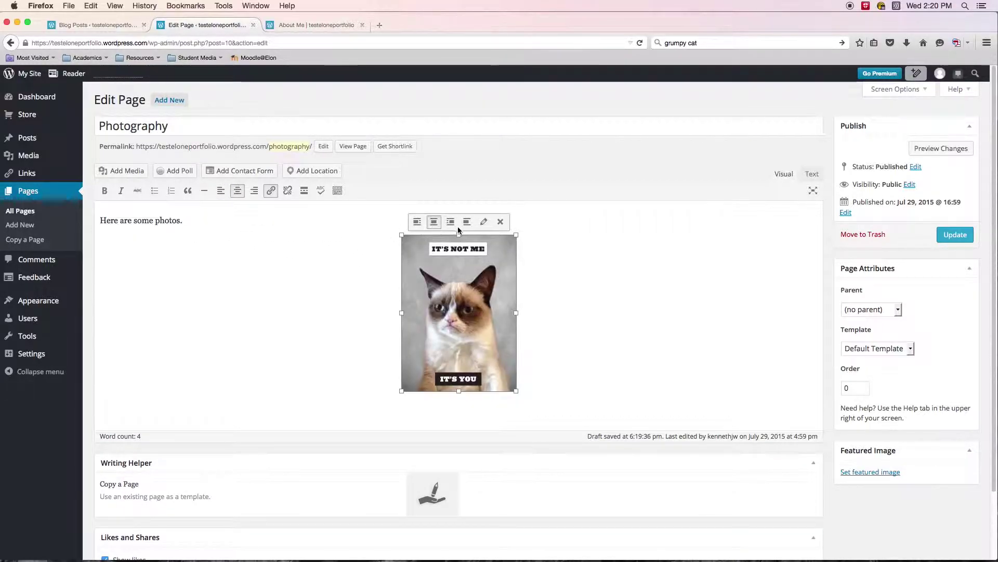
click(450, 221)
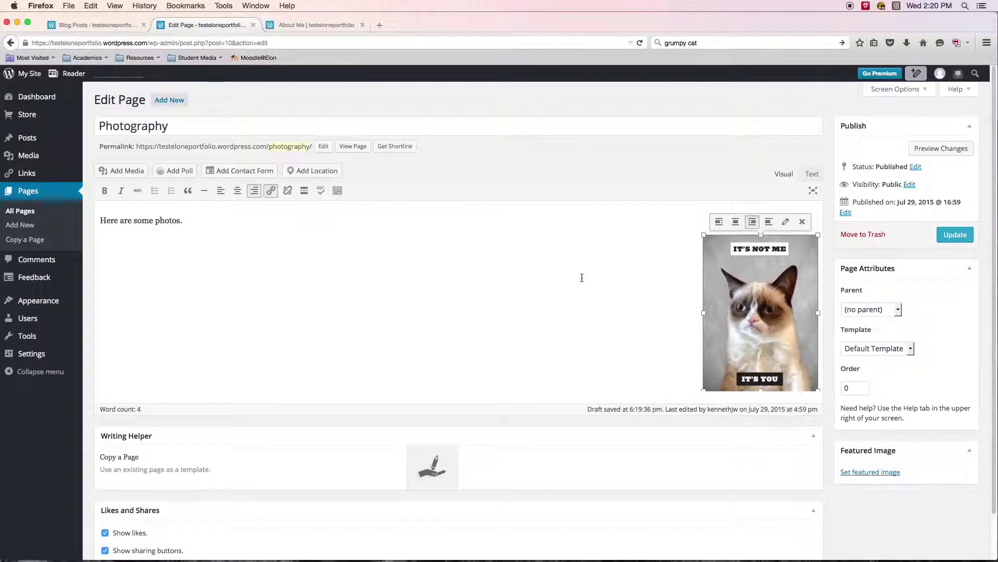
click(718, 222)
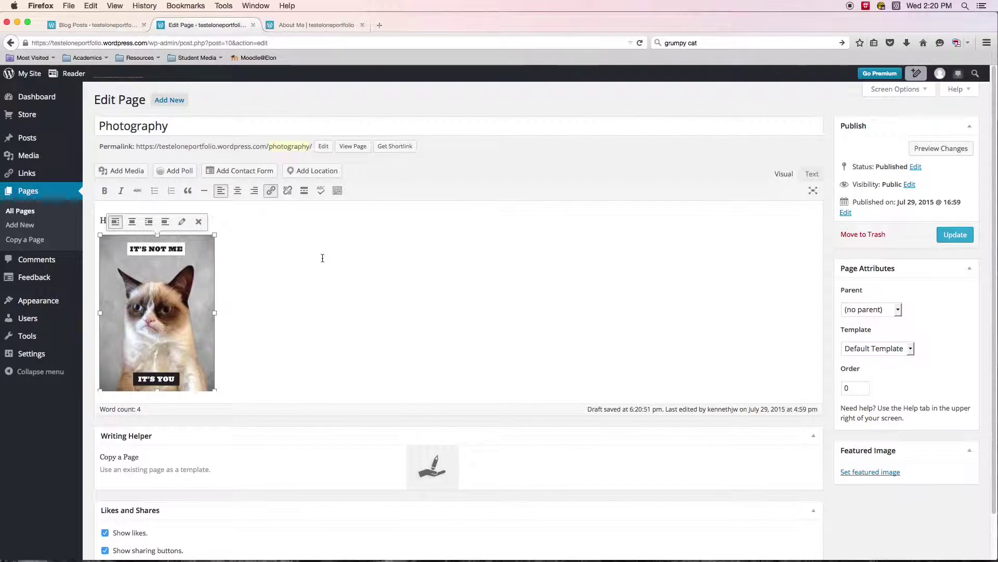
Step: Update the Photography page and open it on the live site via Student Work > Photography
click(396, 283)
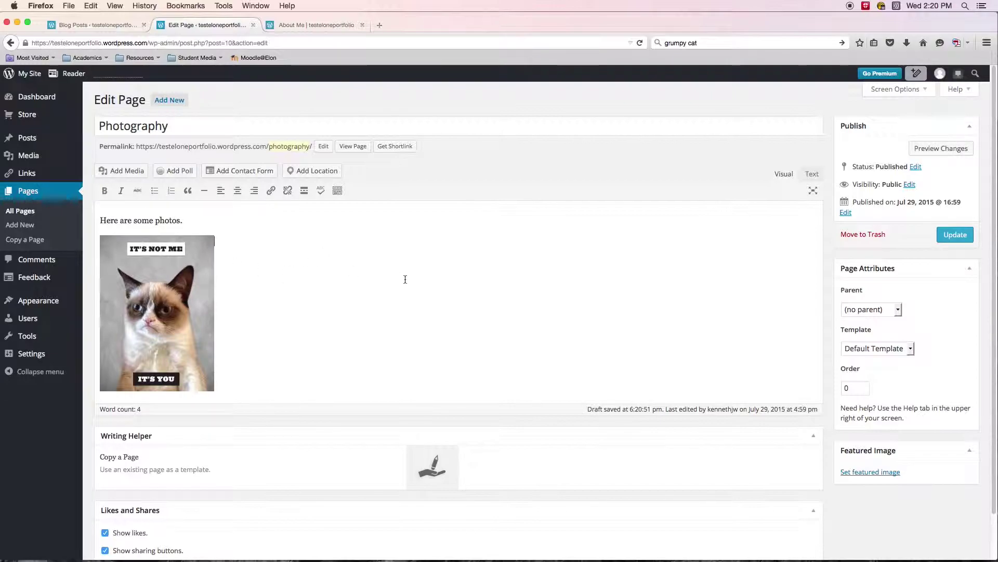
click(964, 239)
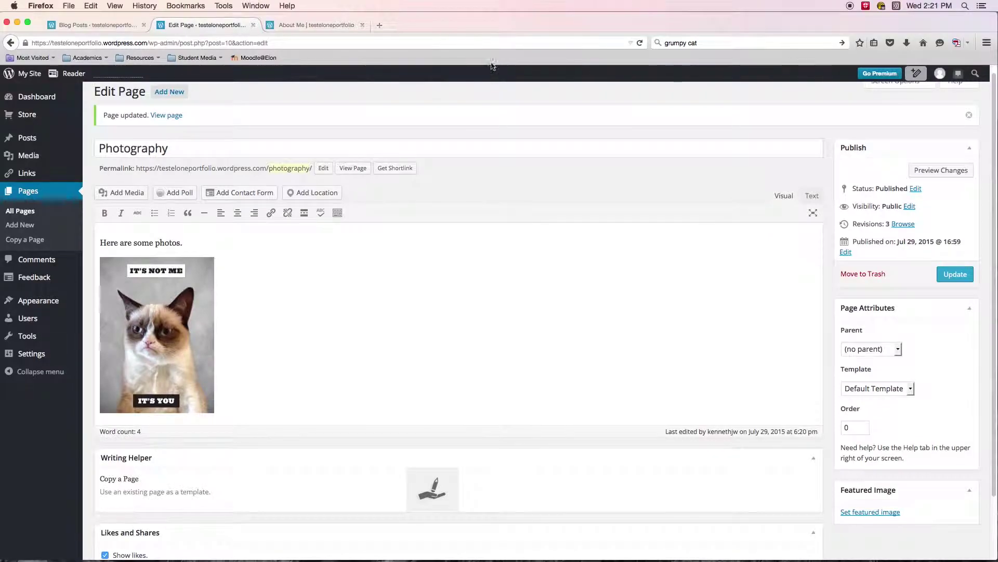
click(317, 25)
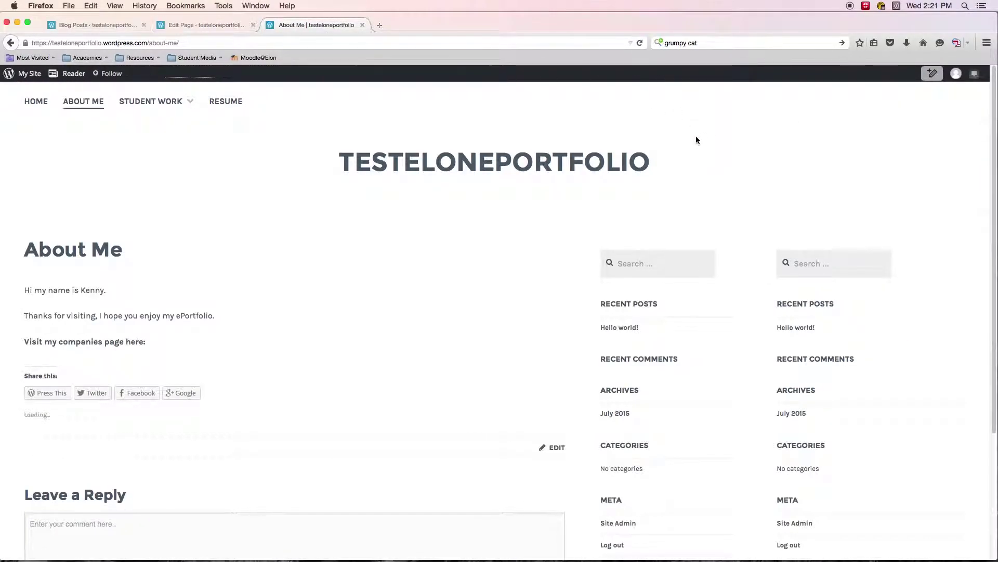
mouse_move(156, 102)
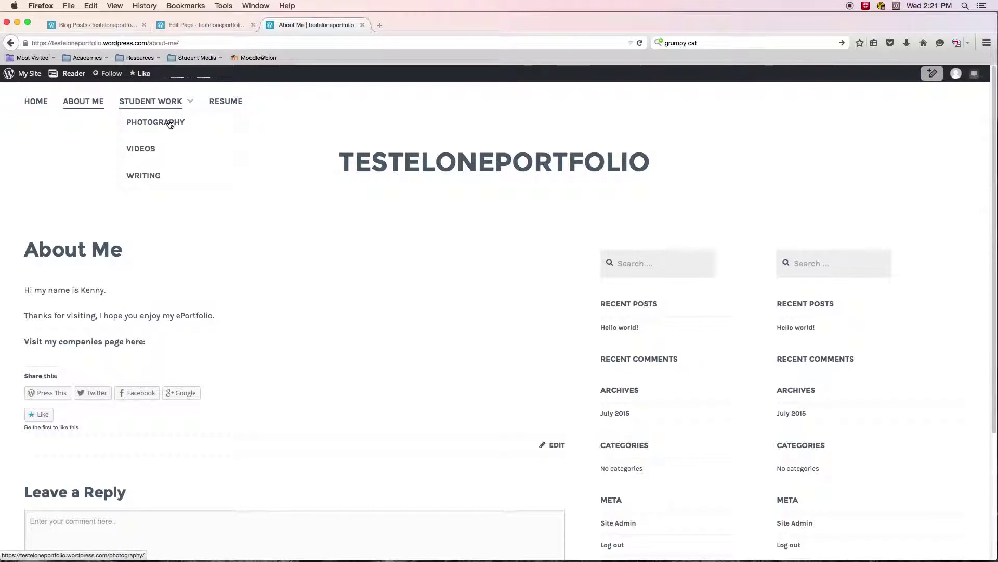
click(167, 124)
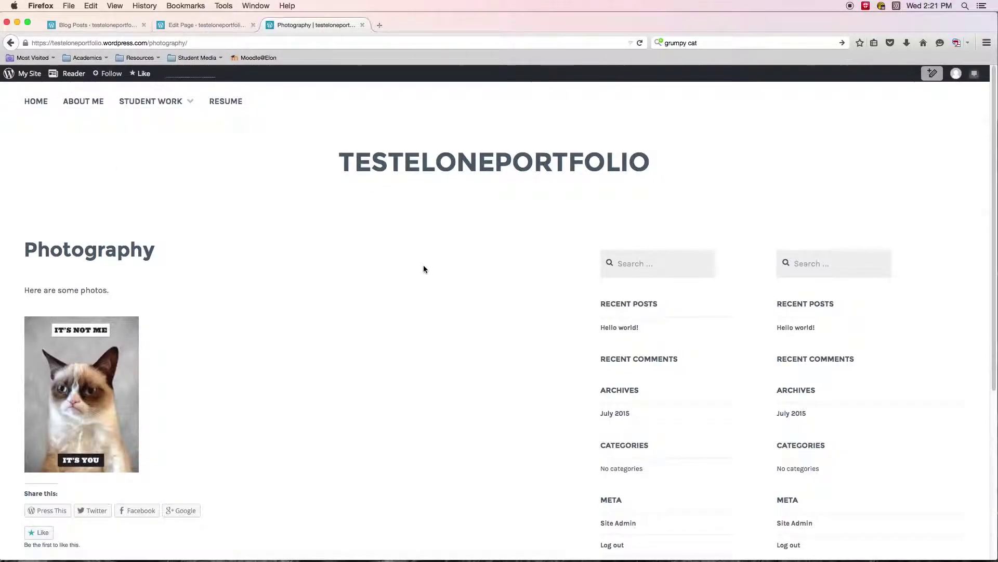
Step: Scroll the live Photography page to check the left-aligned cat photo
scroll(186, 293, down, 5)
scroll(189, 291, up, 5)
scroll(197, 290, down, 5)
scroll(195, 289, up, 3)
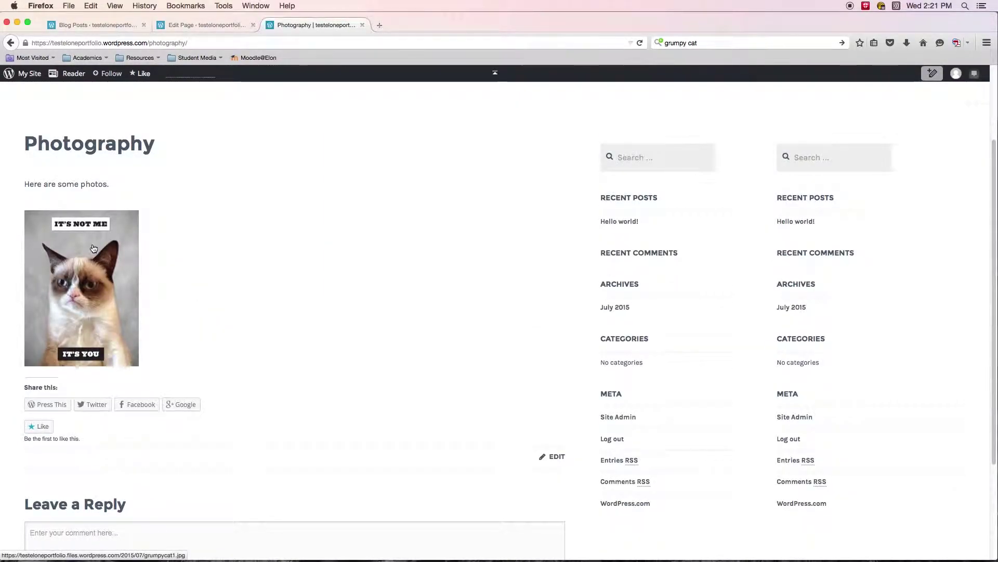
scroll(249, 268, up, 1)
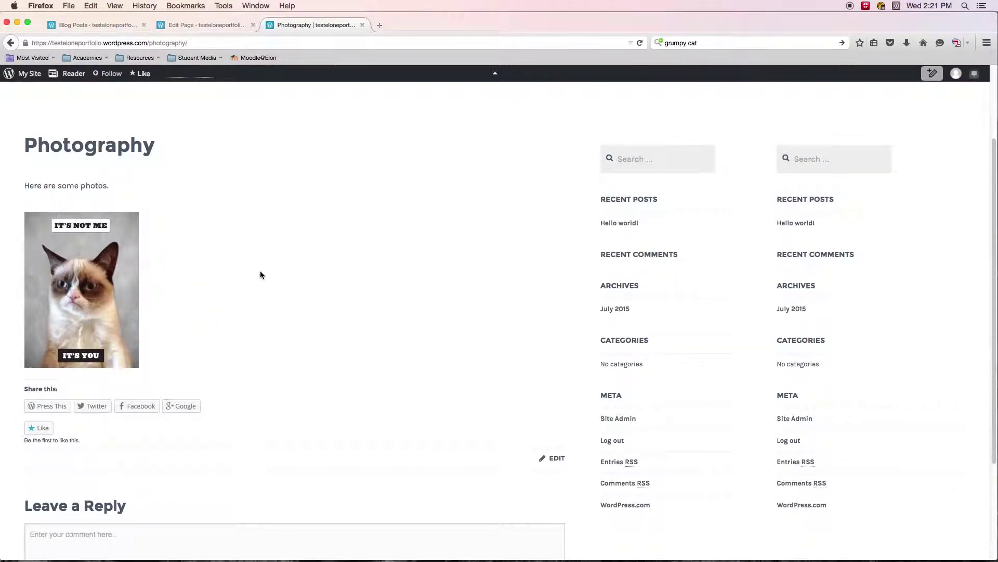
scroll(261, 274, down, 5)
scroll(261, 274, up, 9)
scroll(261, 274, down, 5)
scroll(262, 275, up, 5)
scroll(261, 275, down, 3)
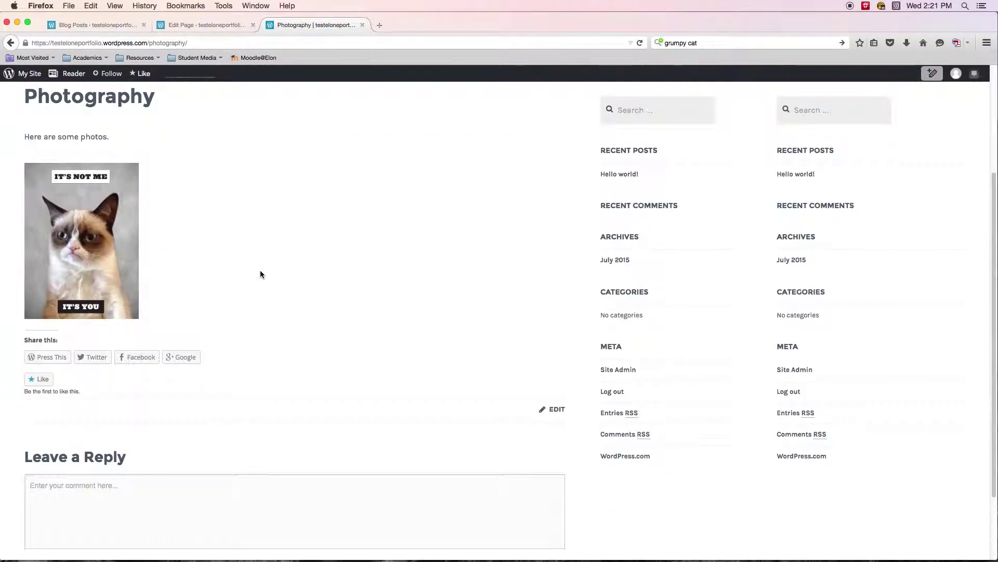
scroll(260, 274, up, 3)
scroll(260, 275, down, 1)
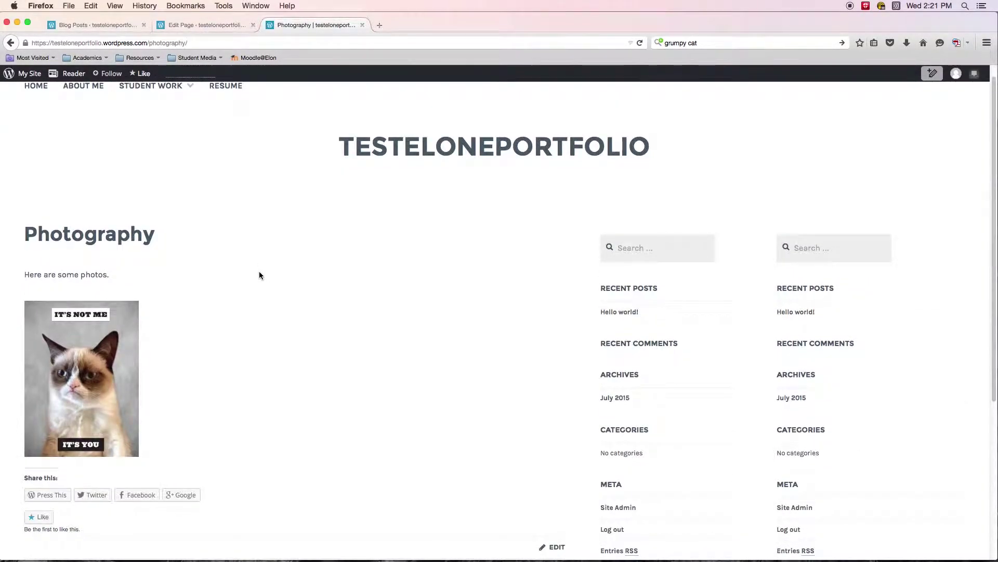
scroll(259, 275, down, 3)
scroll(267, 267, up, 3)
scroll(266, 269, down, 1)
scroll(191, 267, down, 3)
scroll(182, 284, up, 1)
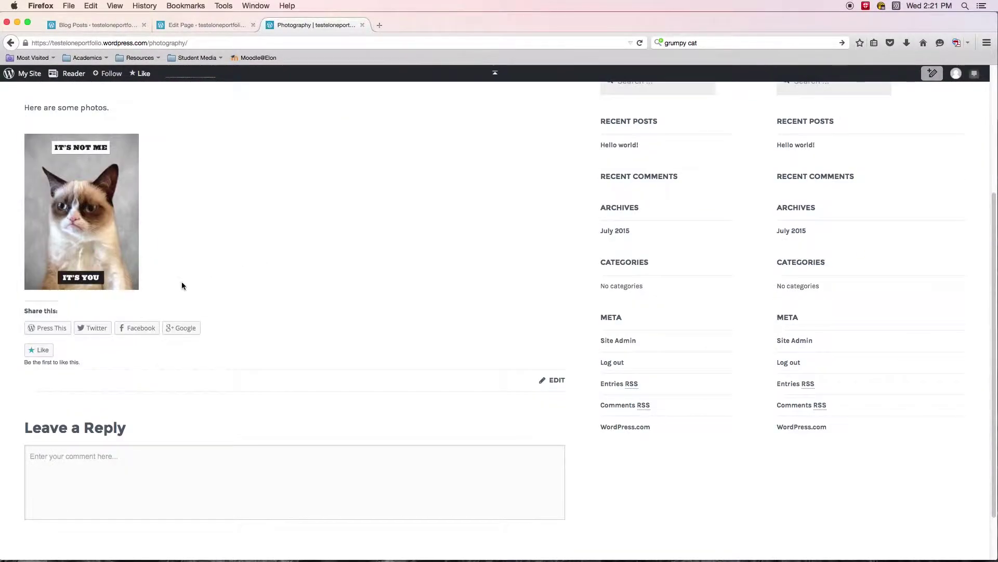
scroll(197, 282, up, 1)
scroll(228, 279, up, 1)
scroll(226, 278, down, 2)
scroll(227, 278, up, 4)
scroll(226, 281, down, 1)
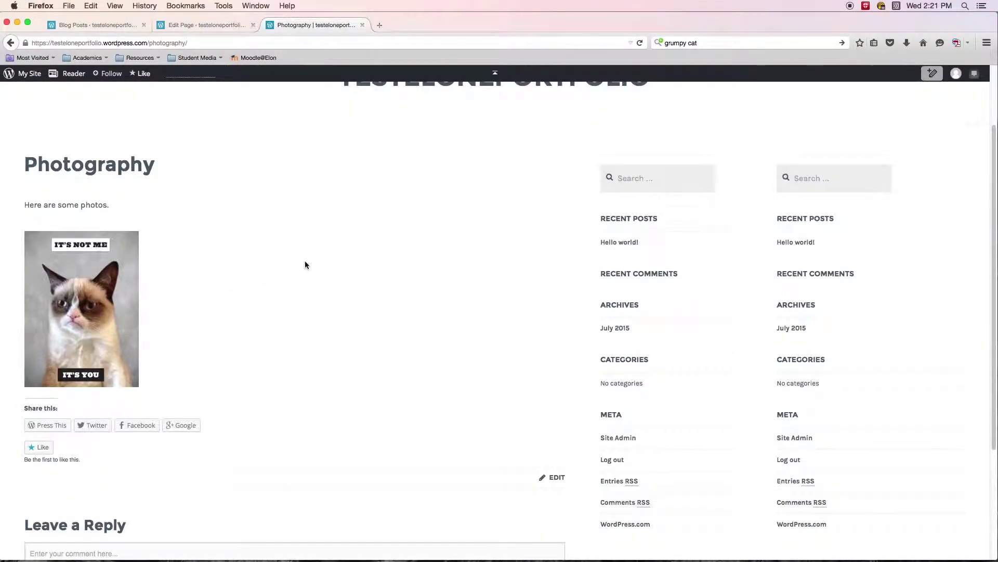
Step: Back in the page editor, start a new line below the cat image
click(199, 26)
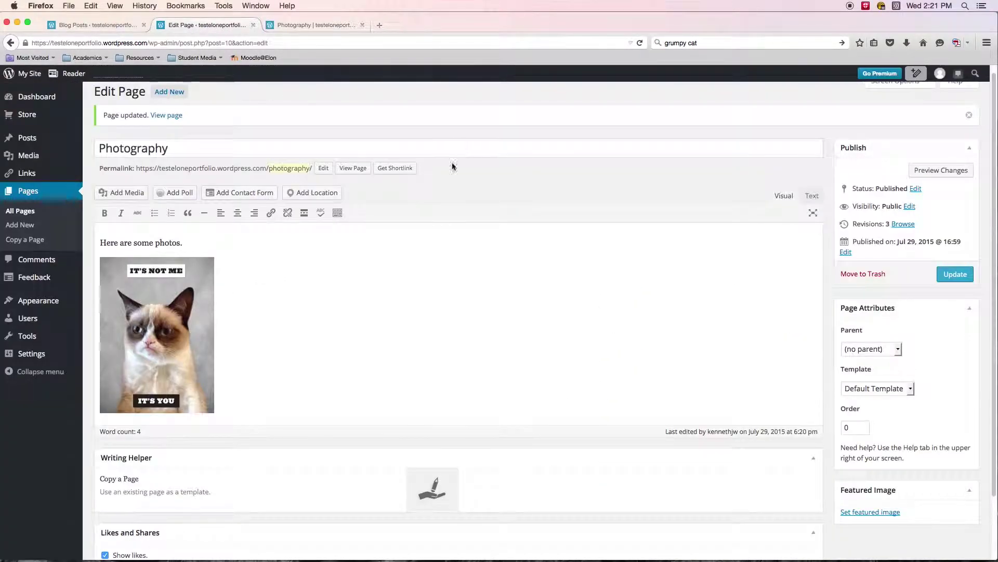
scroll(312, 336, down, 2)
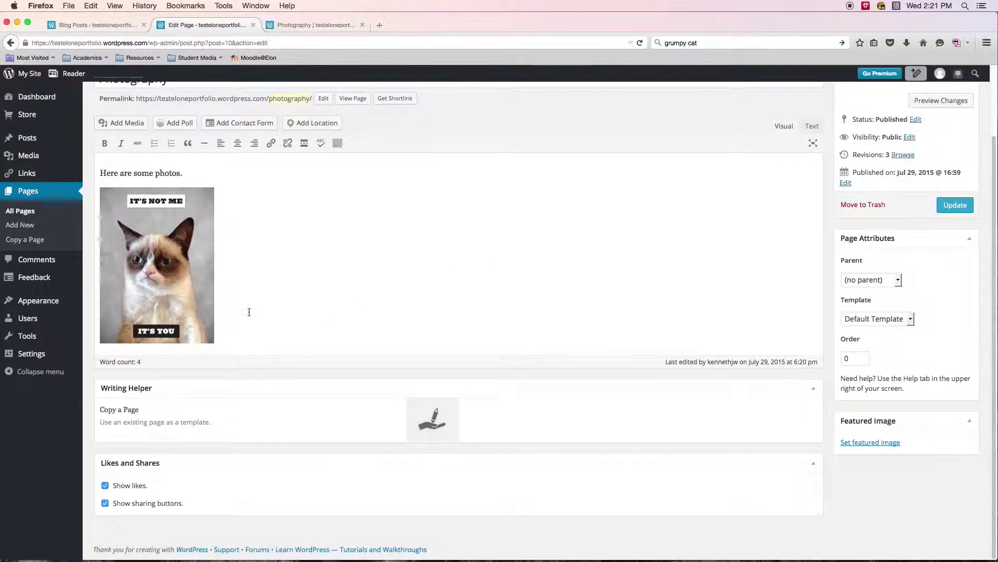
scroll(346, 256, up, 2)
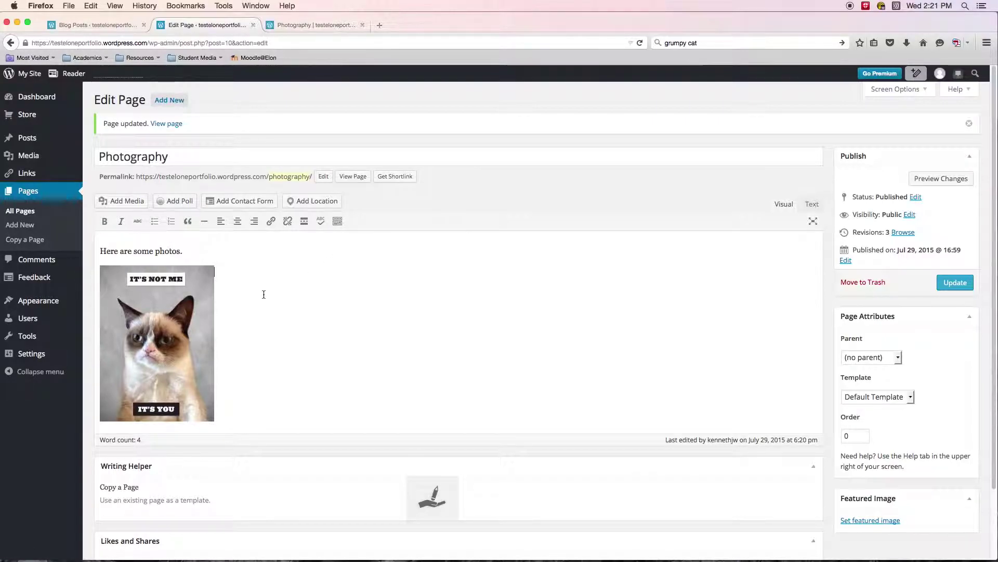
scroll(264, 295, down, 2)
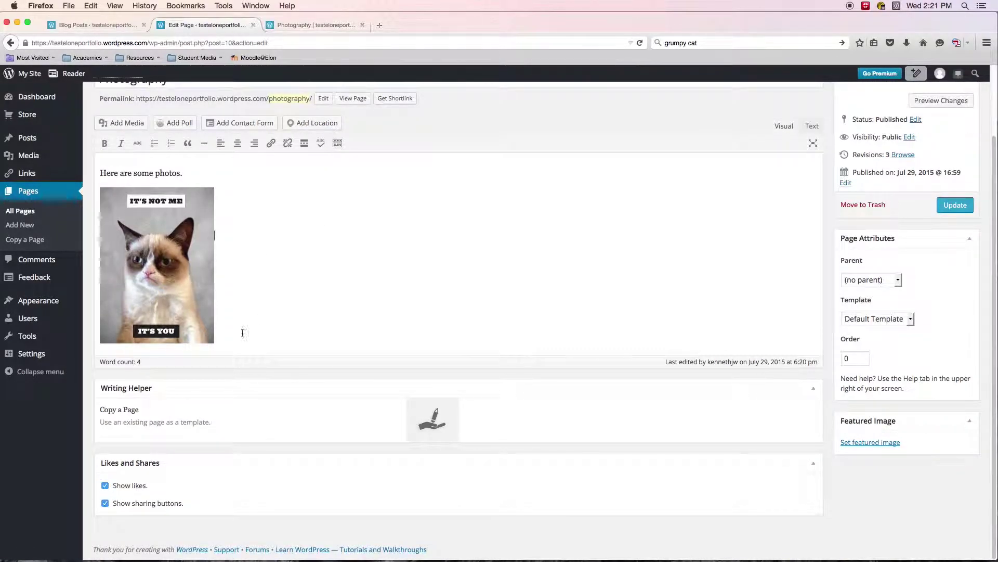
key(Return)
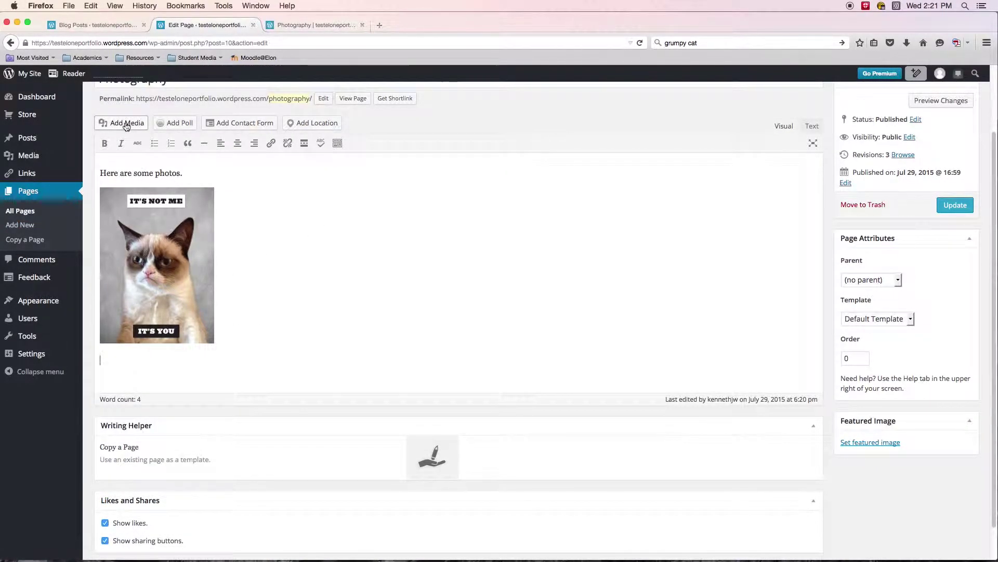
Step: Select three grumpy cat images in Create Gallery and make a new gallery from them
click(127, 124)
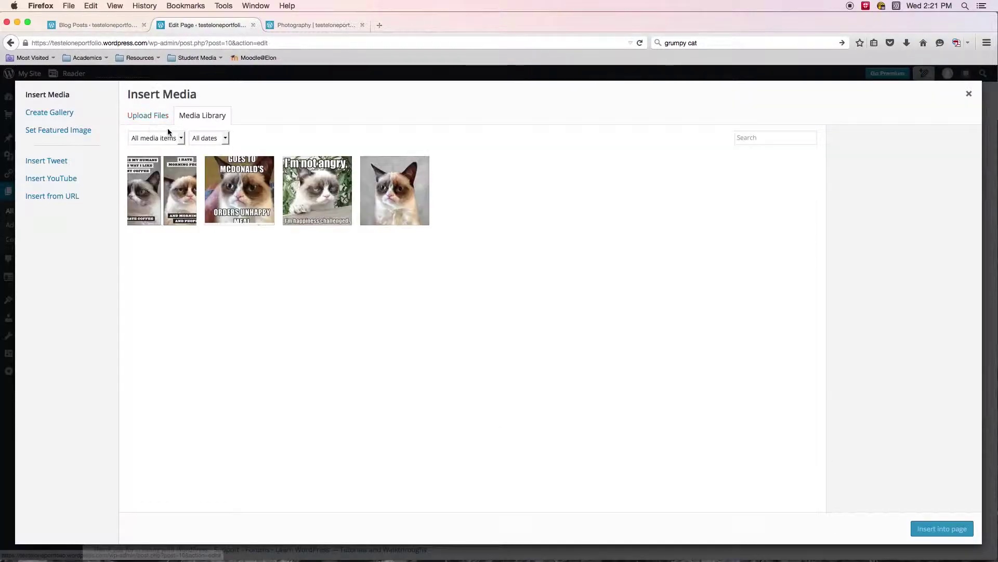
click(63, 116)
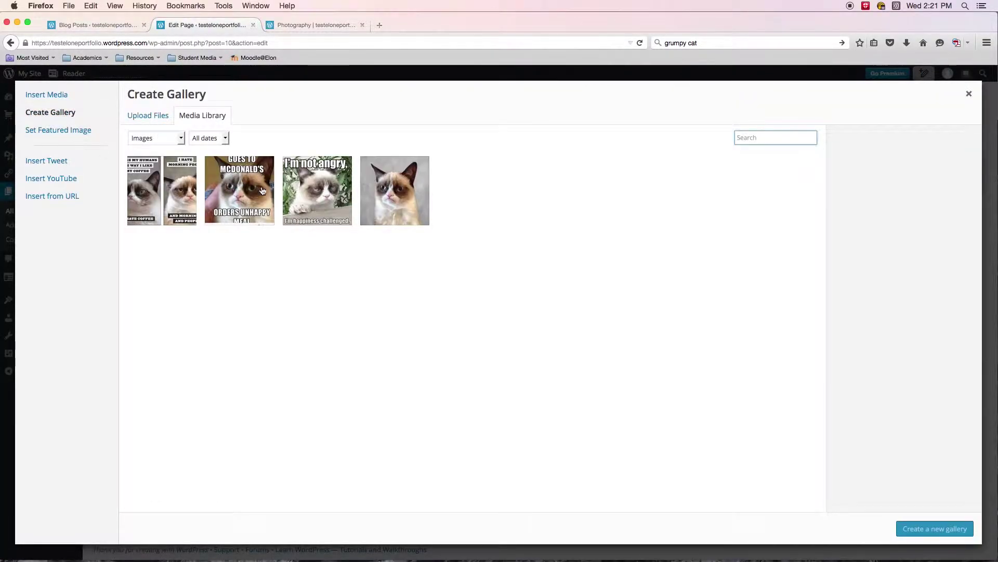
click(193, 200)
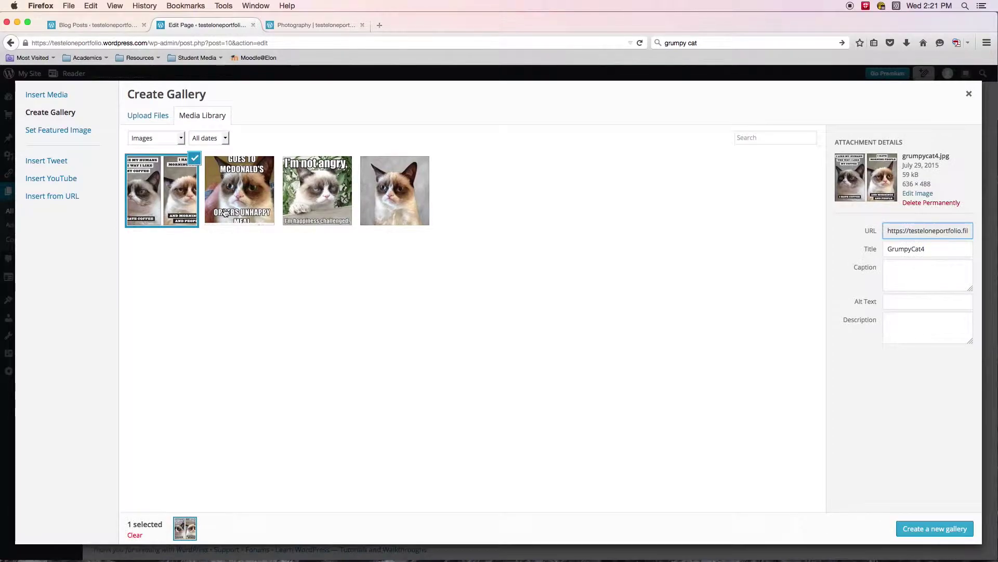
click(225, 213)
click(299, 195)
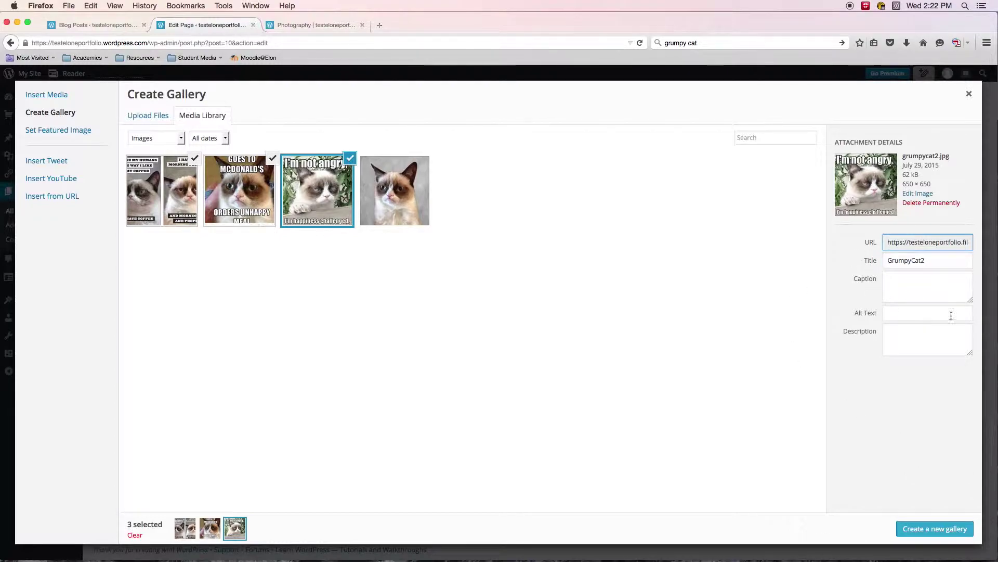
click(943, 535)
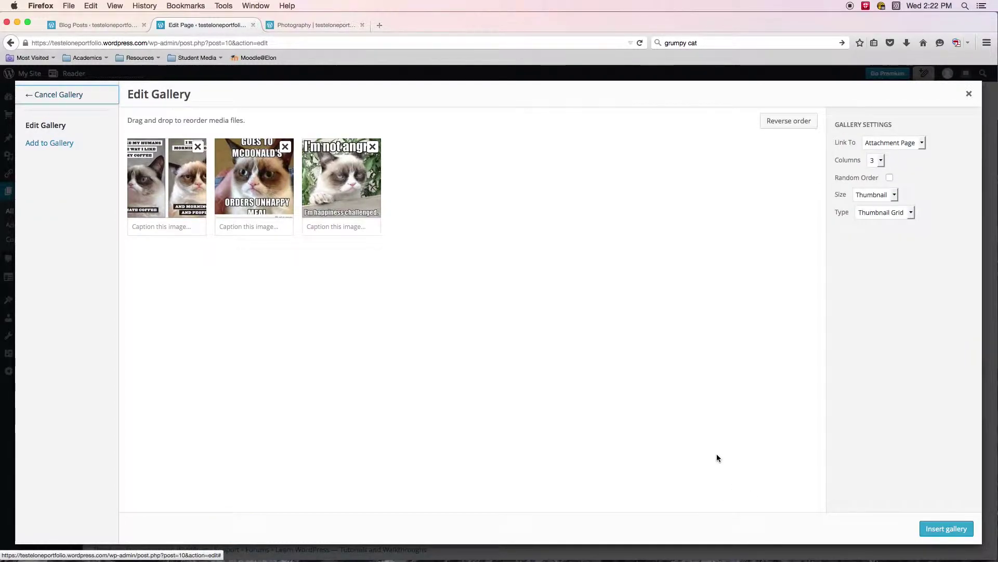
Step: Keep gallery links set to Attachment Page and insert the three-column cat gallery
click(919, 144)
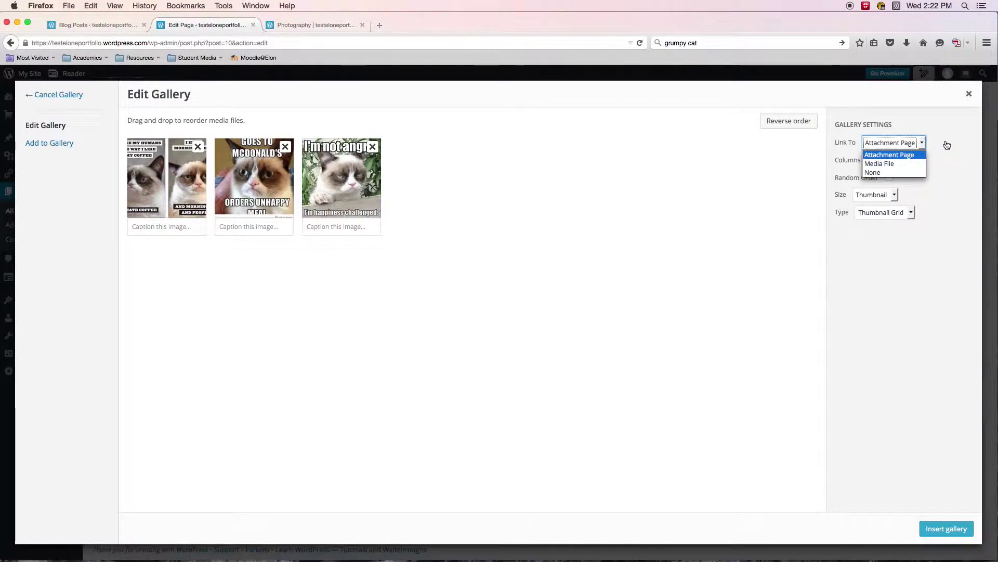
click(945, 145)
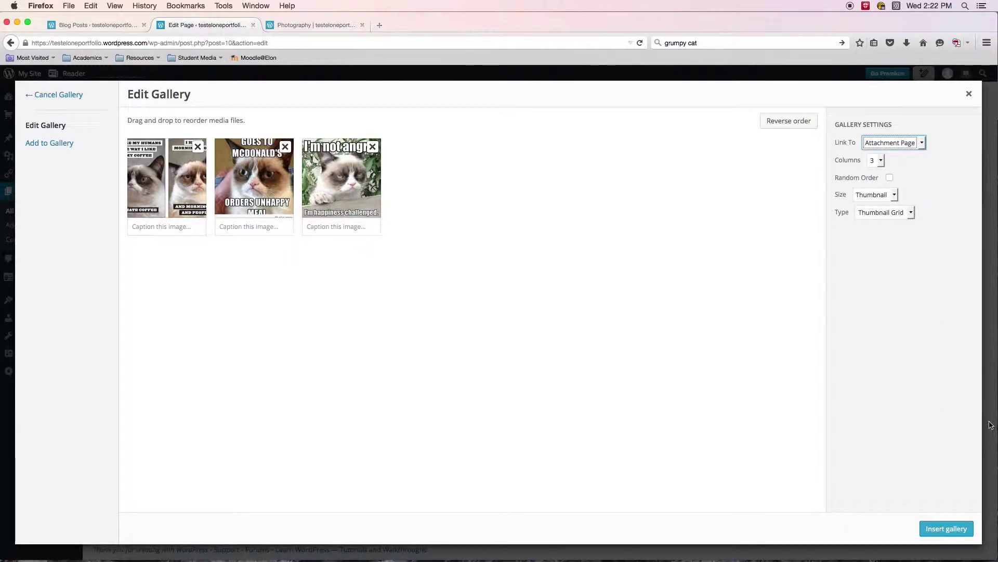
click(943, 530)
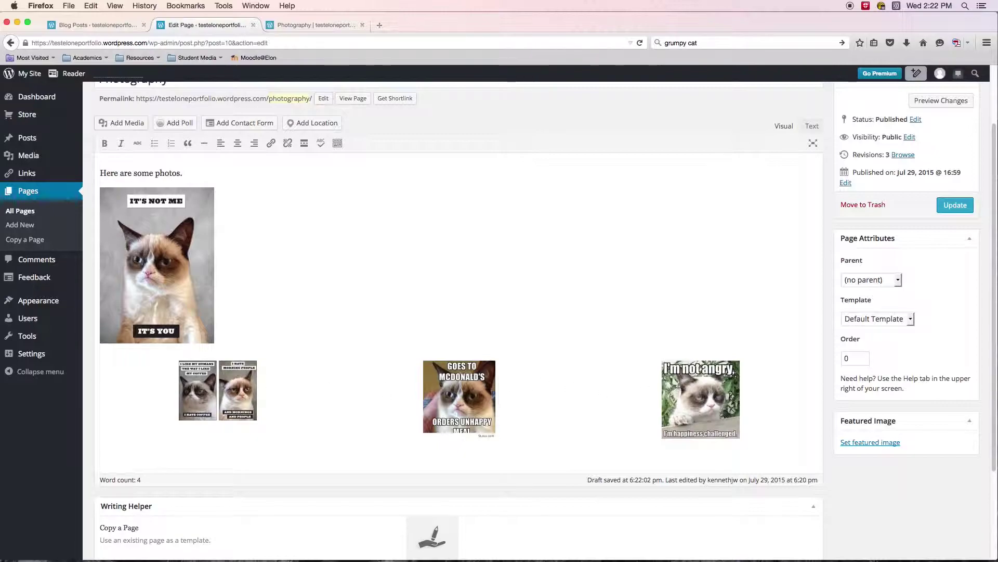
Step: Save the Photography page with its new gallery using Update
scroll(521, 383, up, 1)
scroll(662, 392, down, 5)
scroll(662, 392, up, 5)
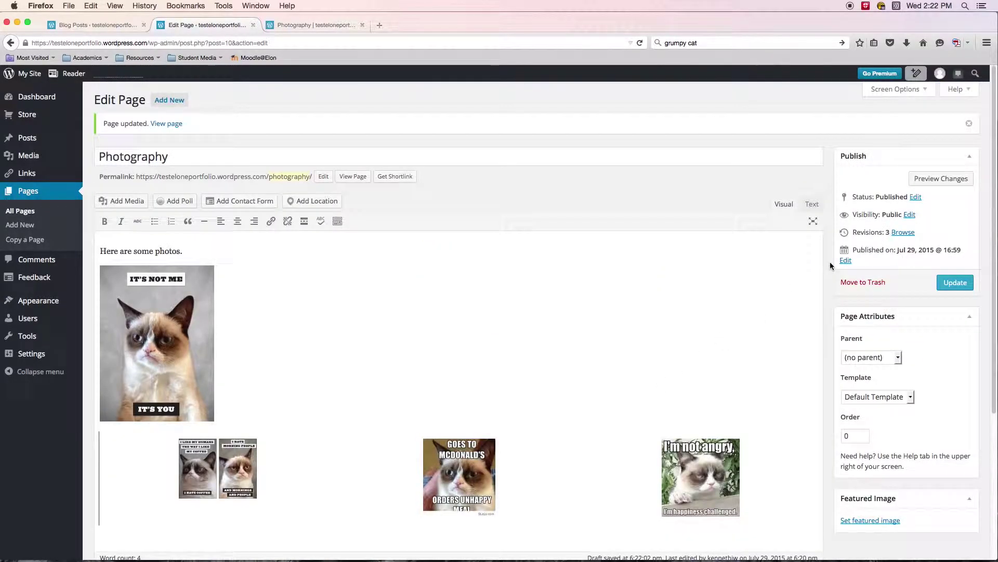
click(955, 282)
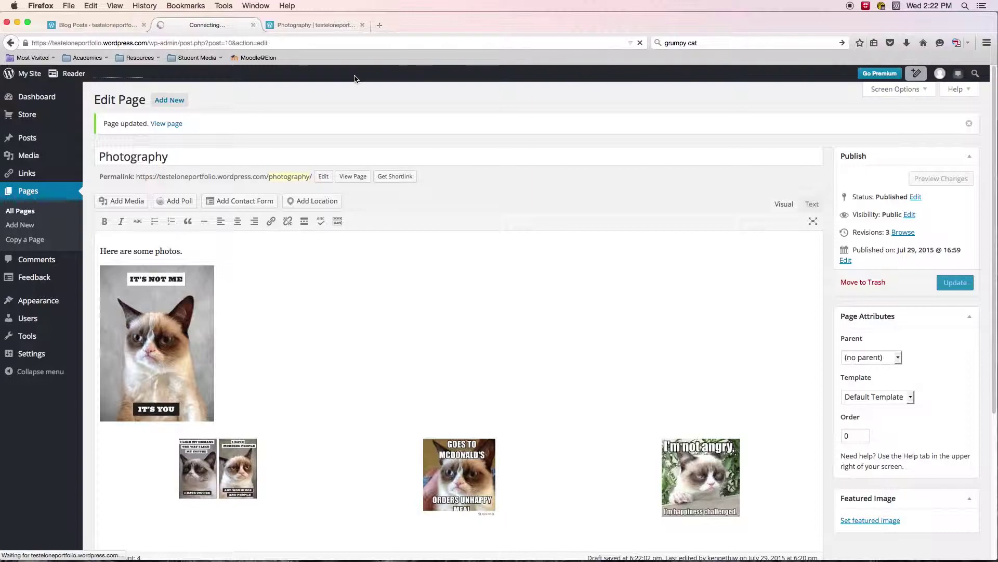
Step: View the live Photography page and open the two-panel GrumpyCat4 thumbnail full-screen
click(308, 27)
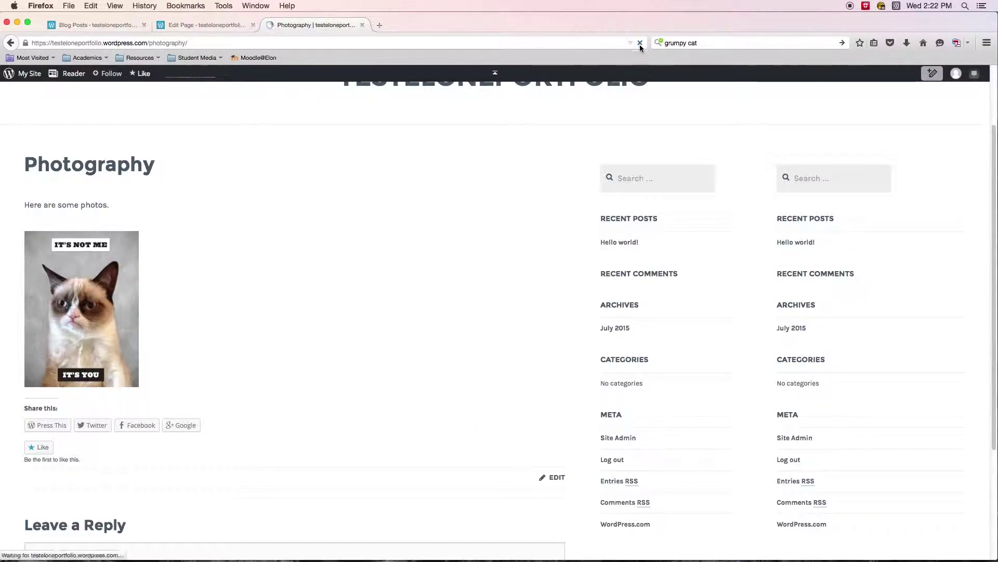
scroll(552, 234, down, 10)
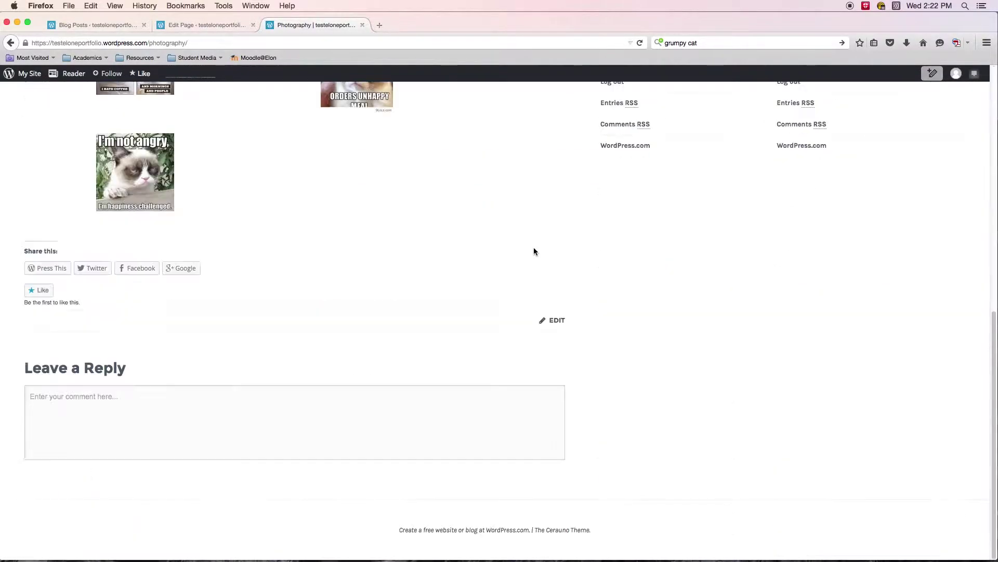
scroll(533, 251, up, 10)
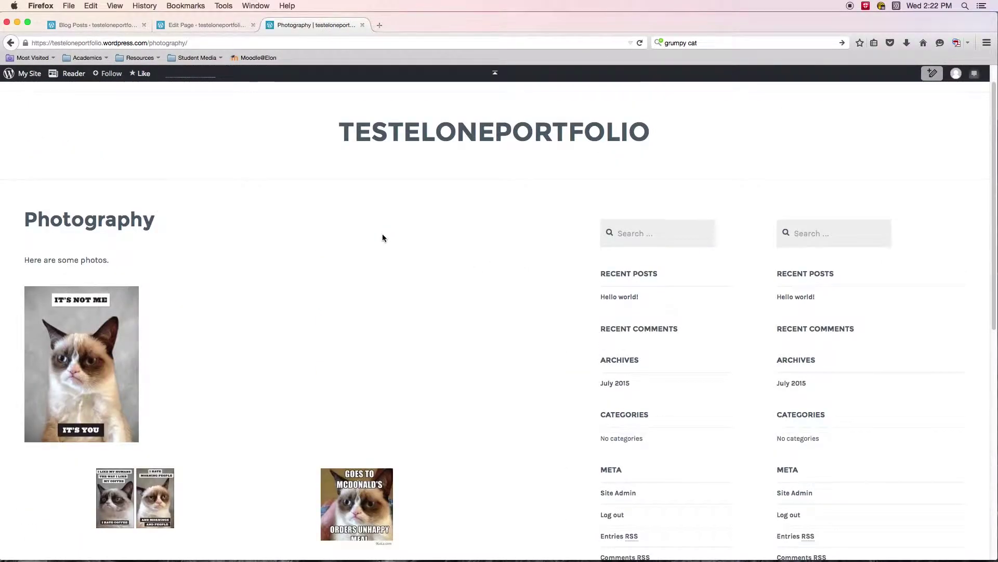
scroll(383, 238, down, 2)
scroll(312, 309, down, 5)
scroll(301, 310, up, 1)
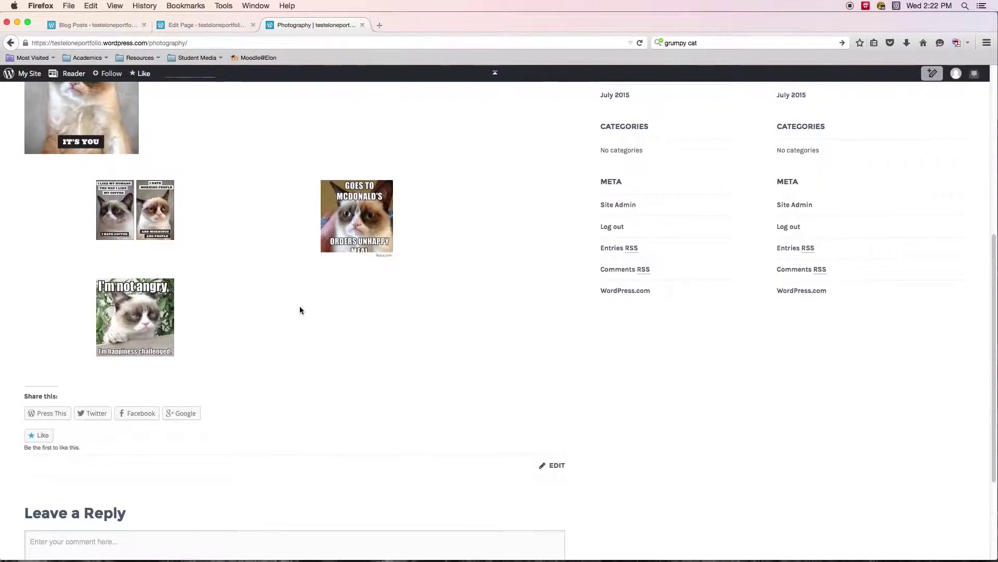
click(152, 213)
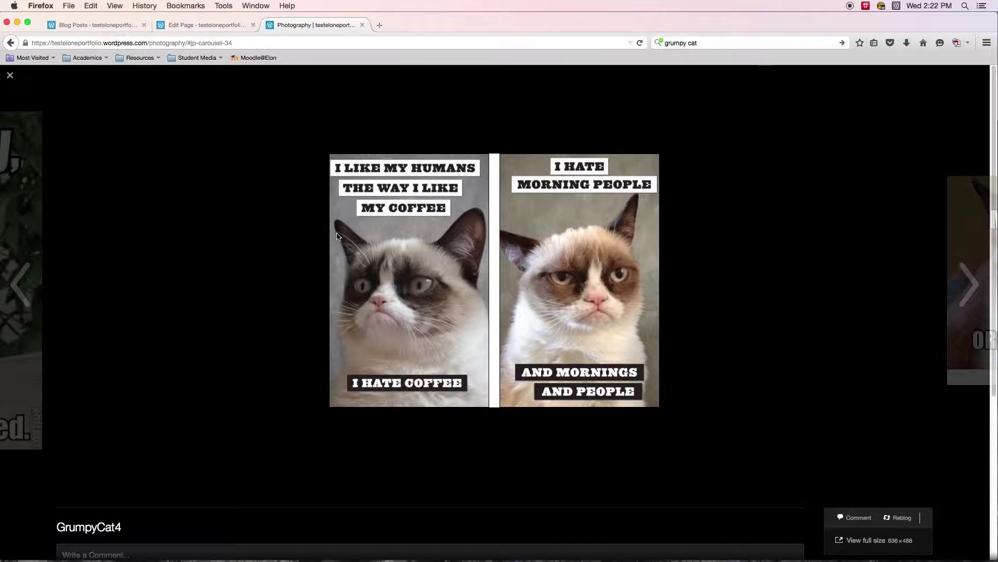
Step: Cycle through the gallery's cat photos in the carousel, then close it back to the page
click(972, 284)
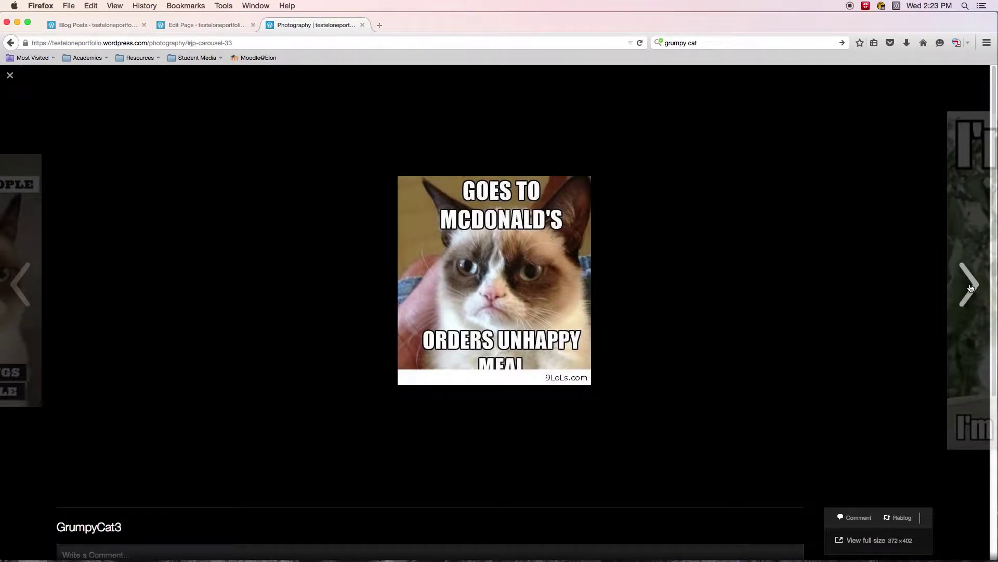
click(970, 287)
click(970, 287)
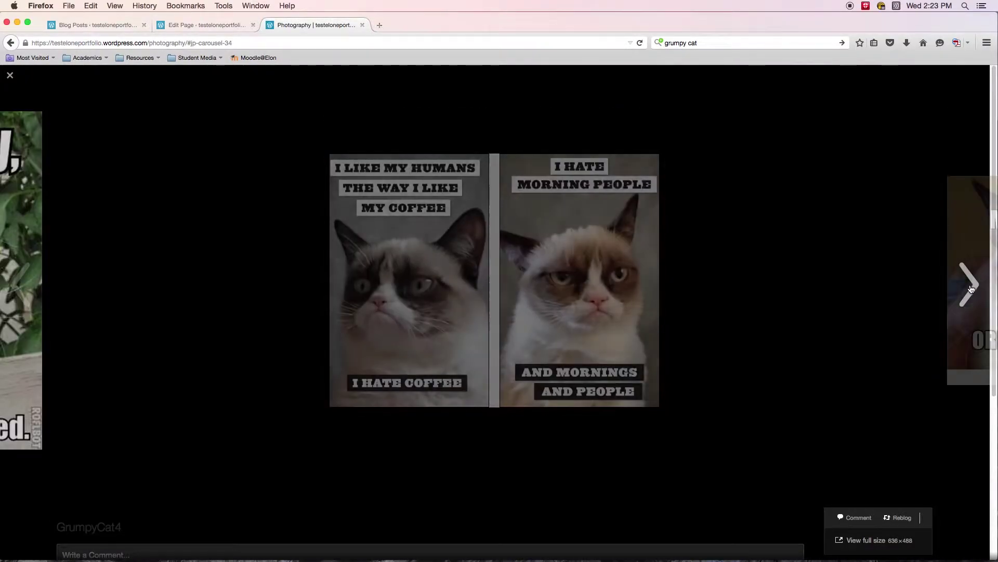
click(970, 289)
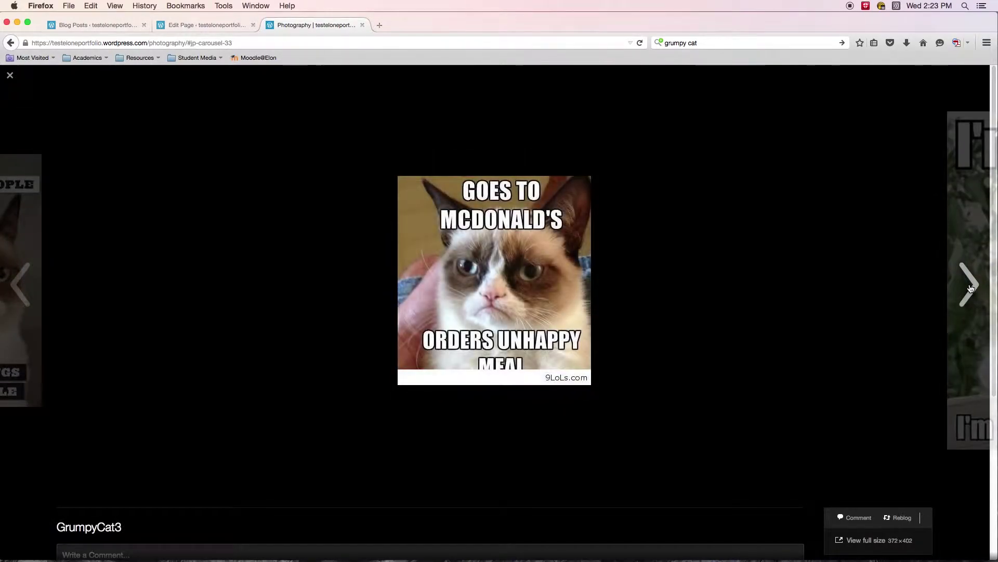
click(970, 288)
click(970, 289)
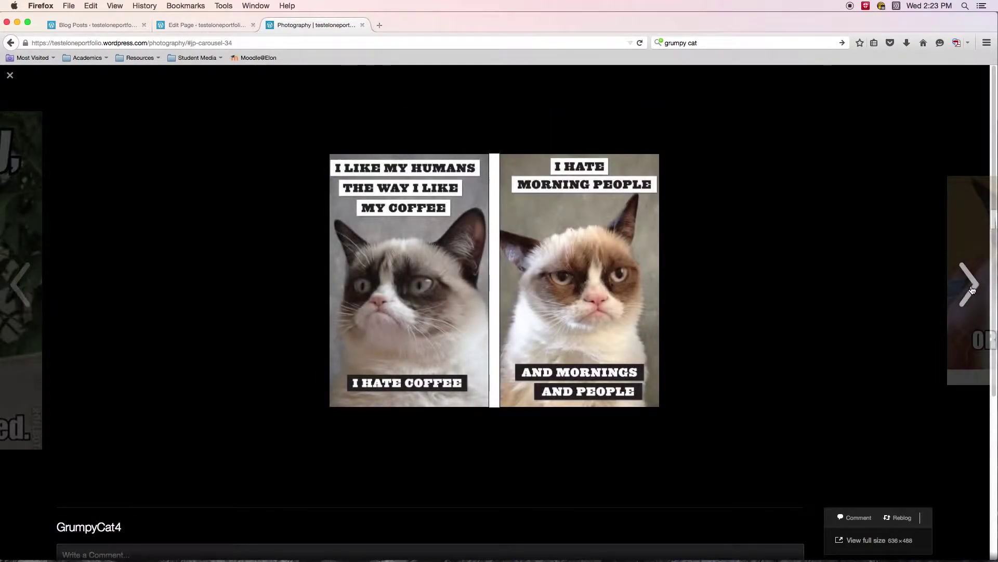
click(970, 289)
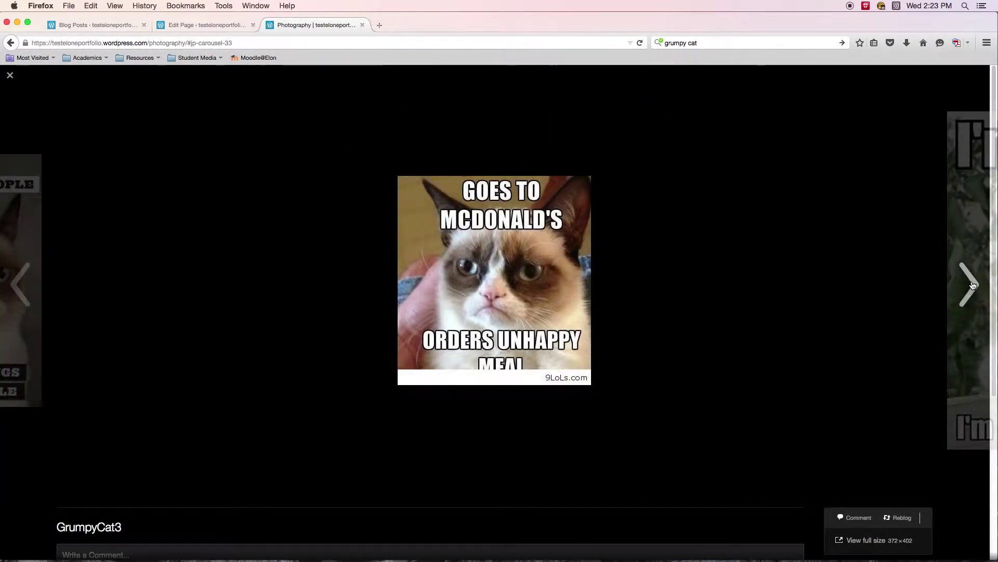
click(973, 285)
click(973, 285)
click(973, 285)
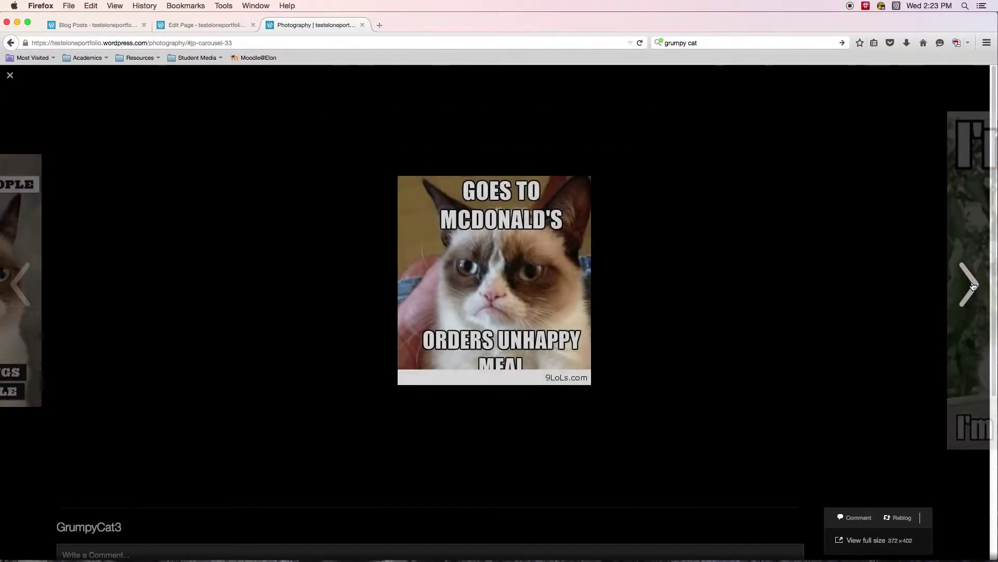
click(972, 285)
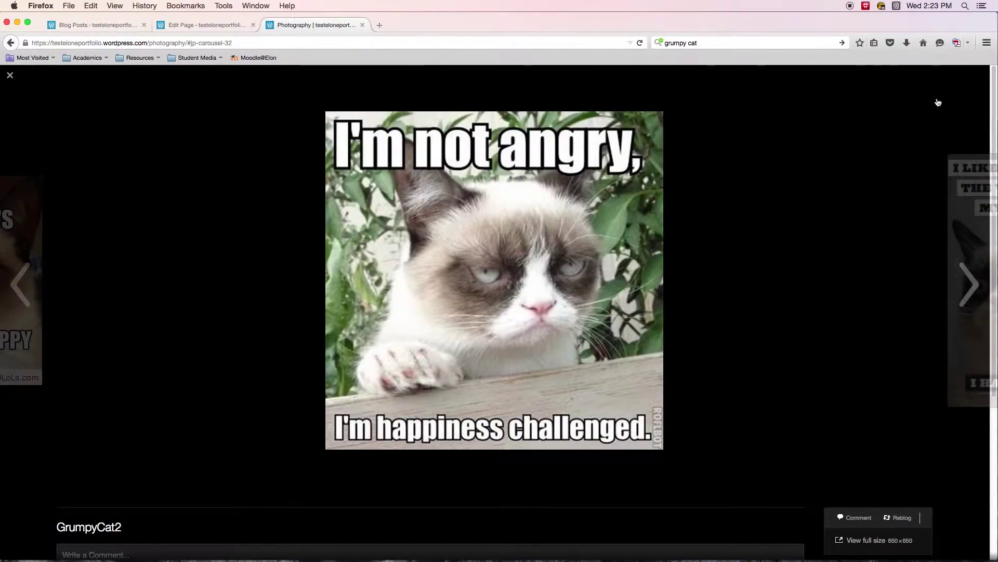
click(939, 101)
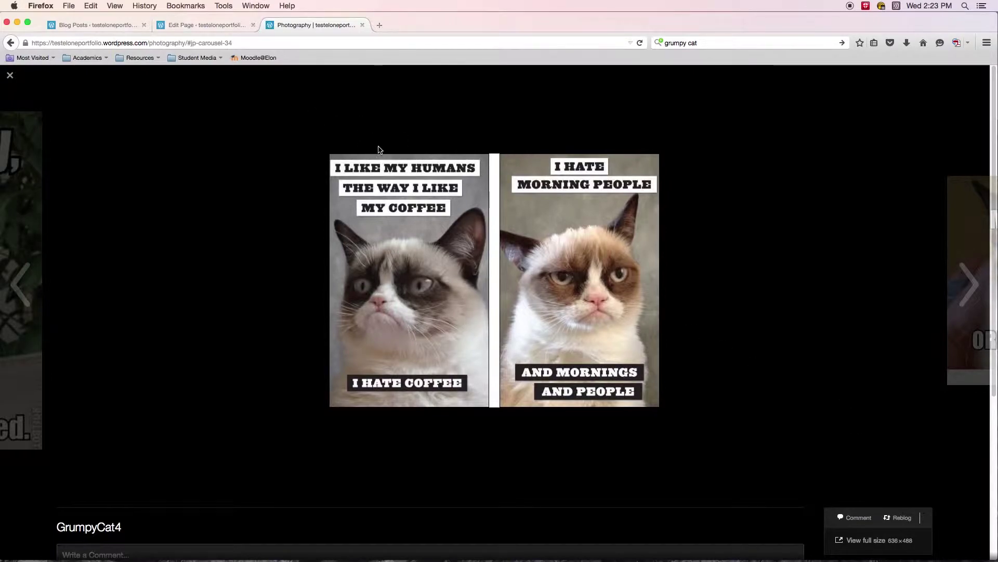
click(10, 76)
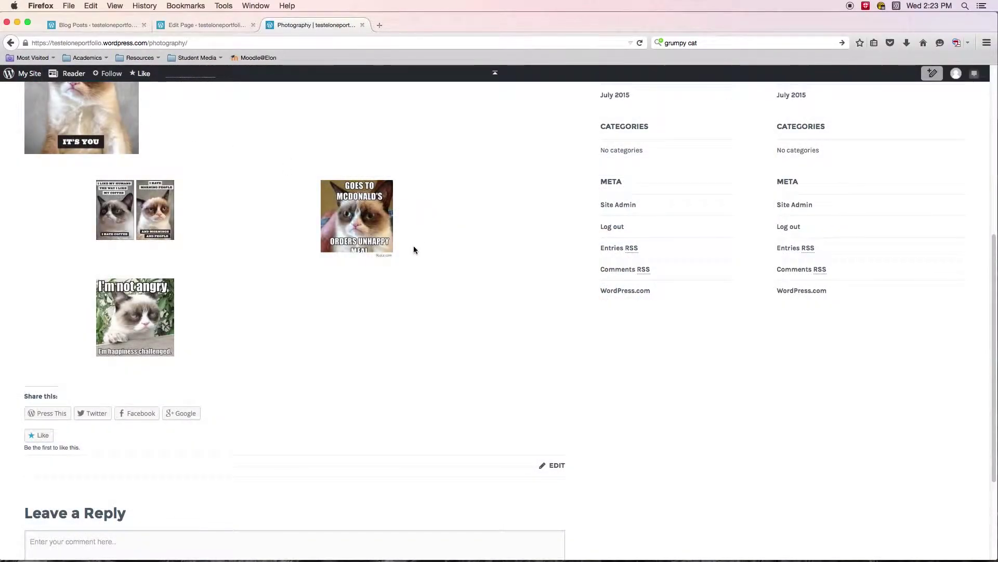
scroll(408, 249, down, 3)
scroll(408, 248, up, 9)
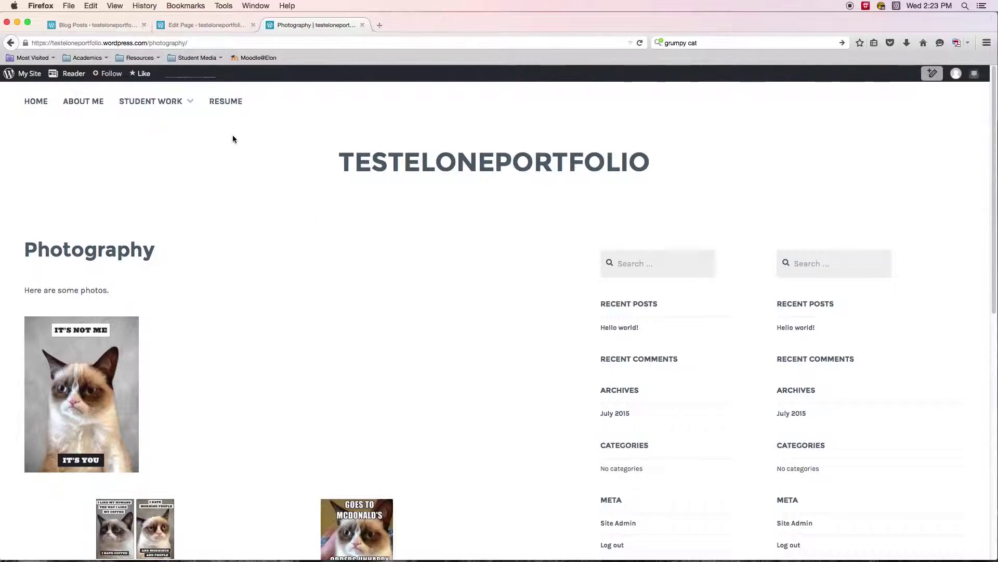
Step: Go back to the Photography page editor and bring up the Insert Media library
click(189, 26)
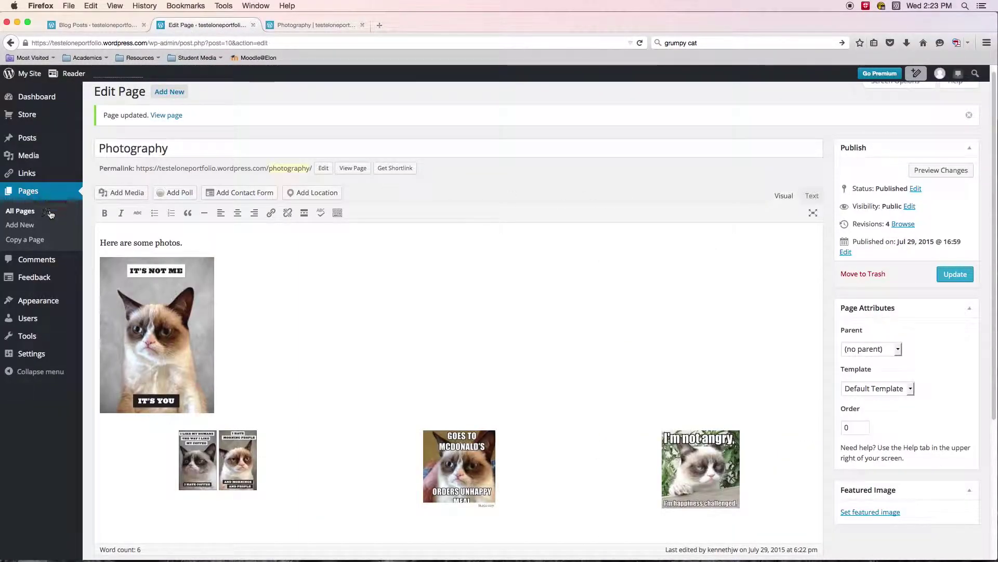
click(123, 193)
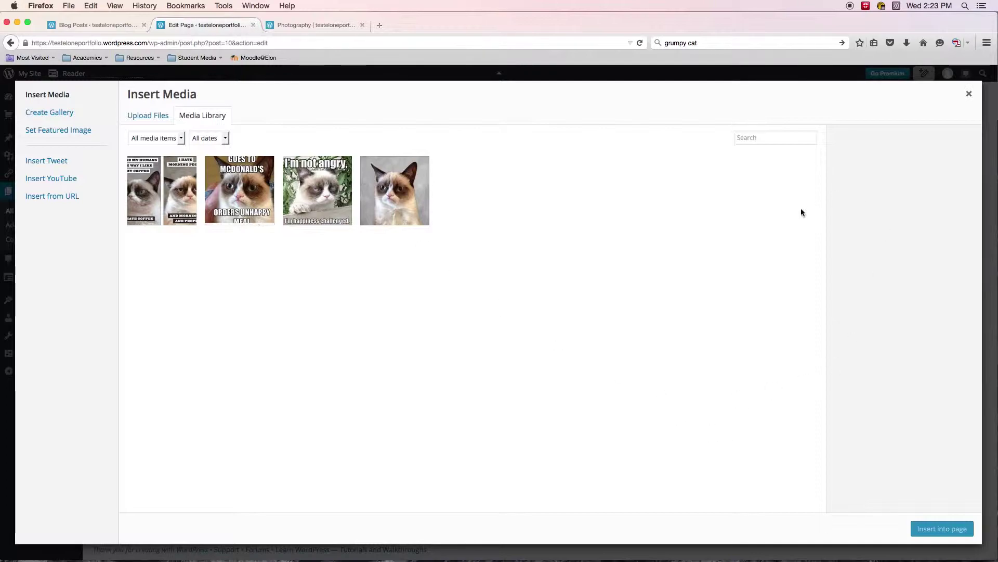
Step: Close the media library without inserting anything and open the Videos page from All Pages for editing
click(969, 96)
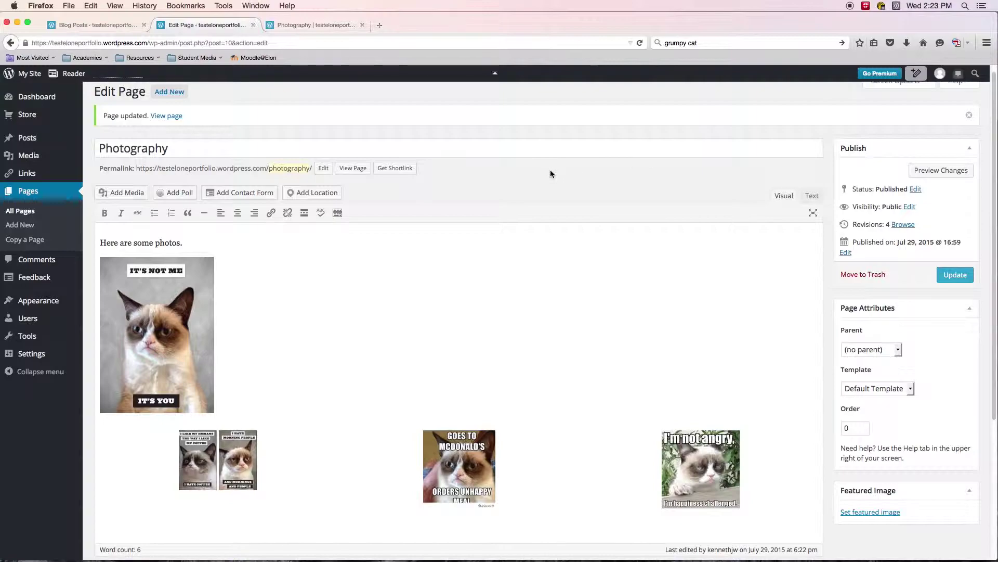
scroll(578, 186, up, 1)
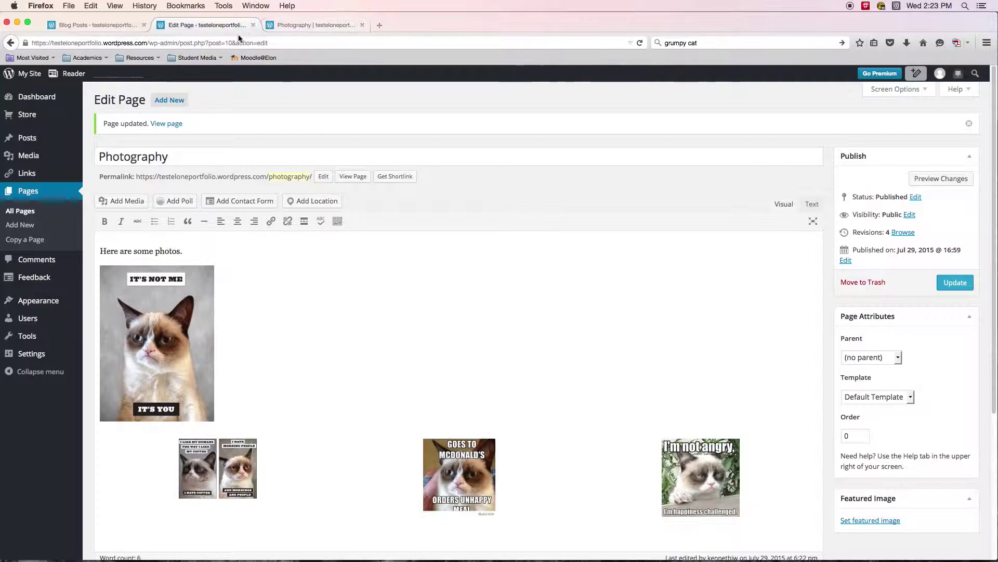
mouse_move(13, 121)
click(28, 191)
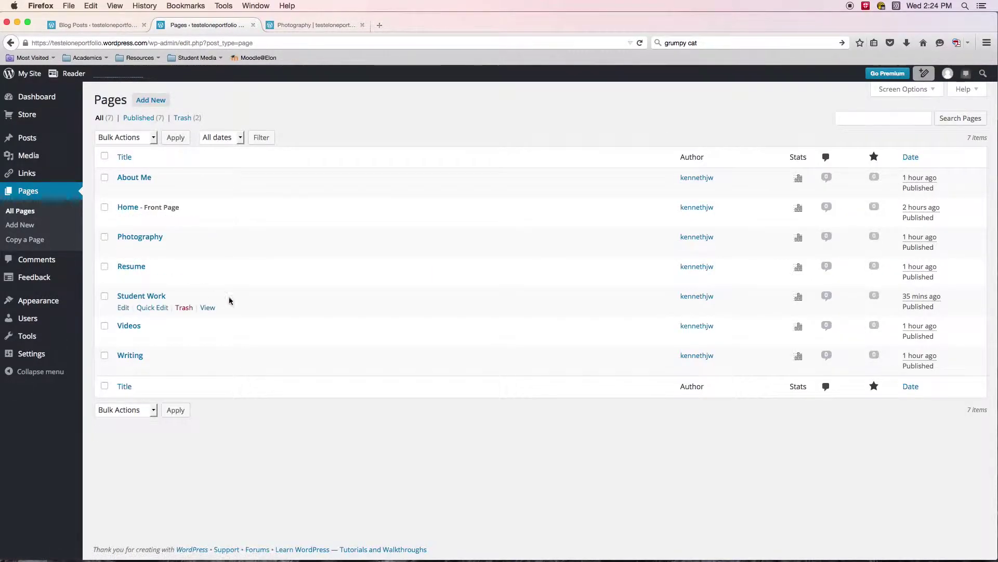
click(123, 337)
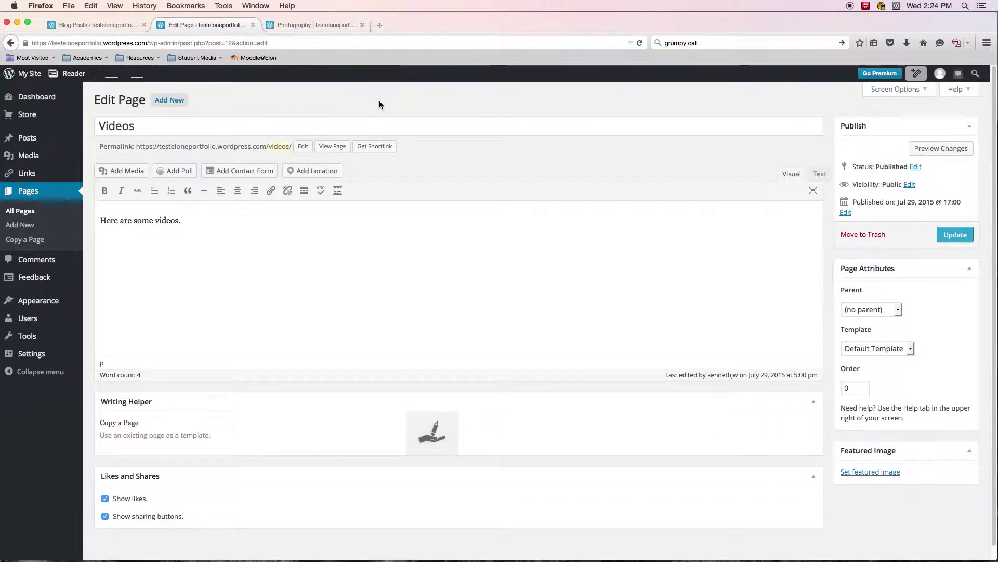
Step: In a new tab, open The Original Grumpy Cat from the grumpy cat video results and pause it
click(379, 24)
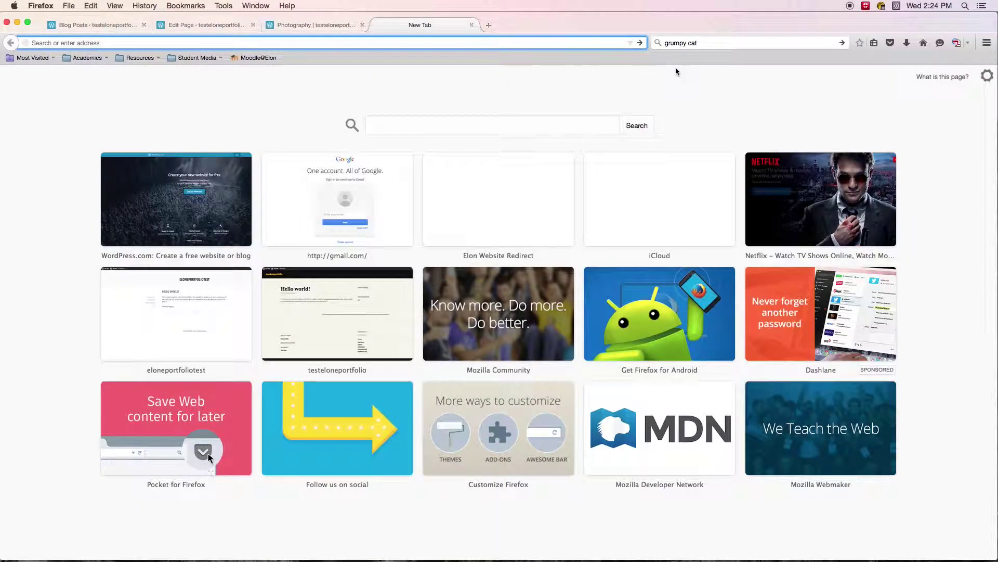
click(842, 43)
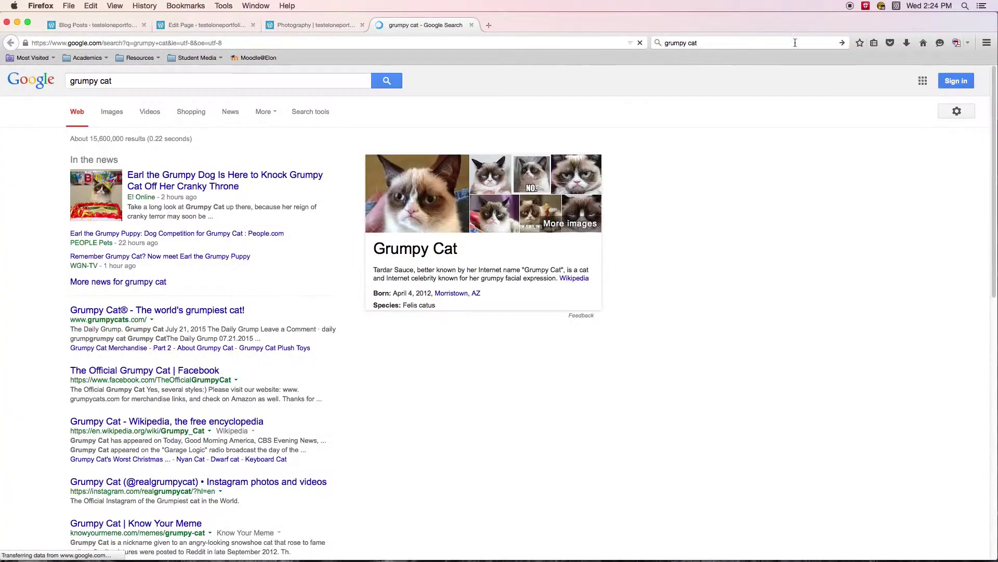
click(143, 115)
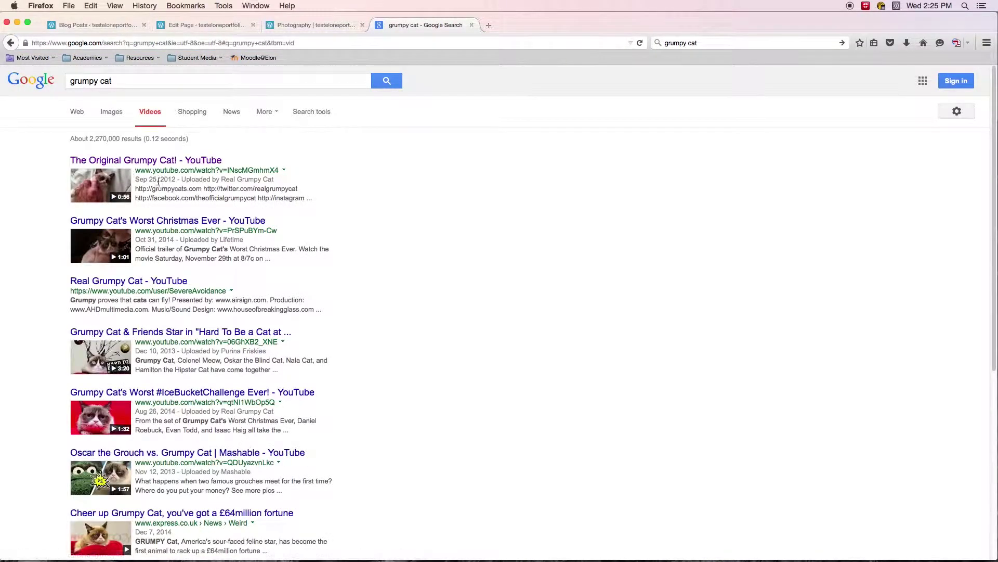
click(104, 188)
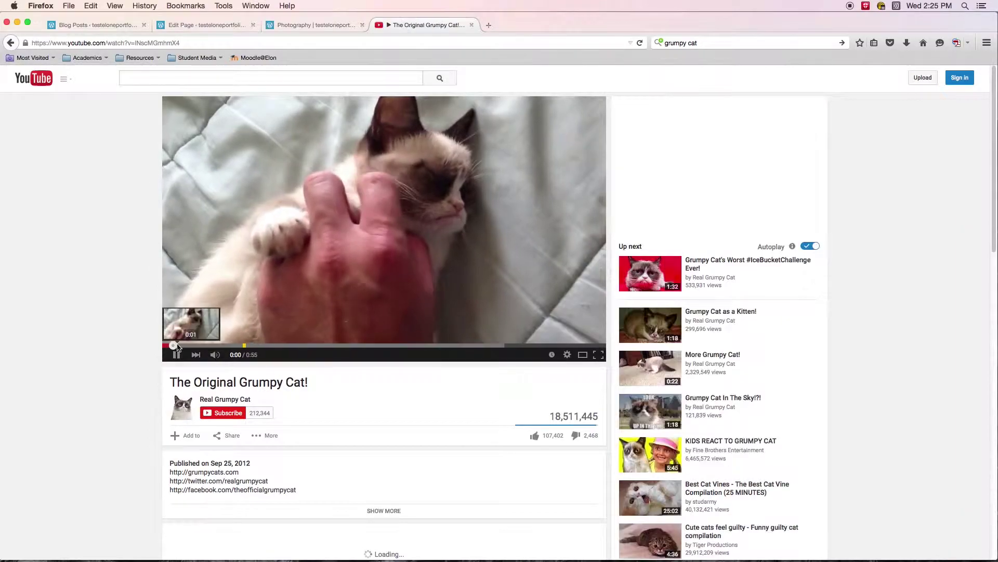
click(245, 313)
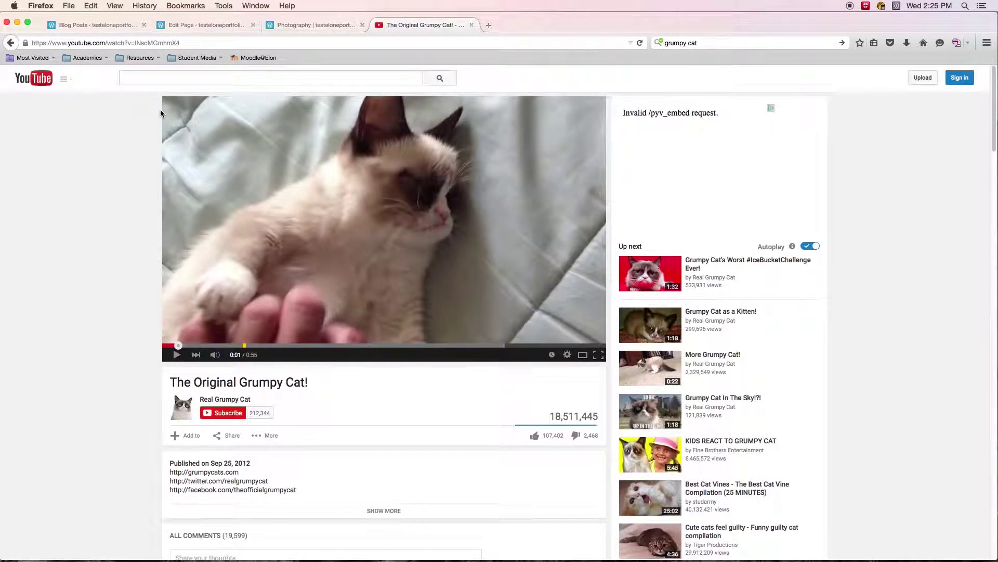
Step: Copy the YouTube video's web address from the address bar
click(211, 39)
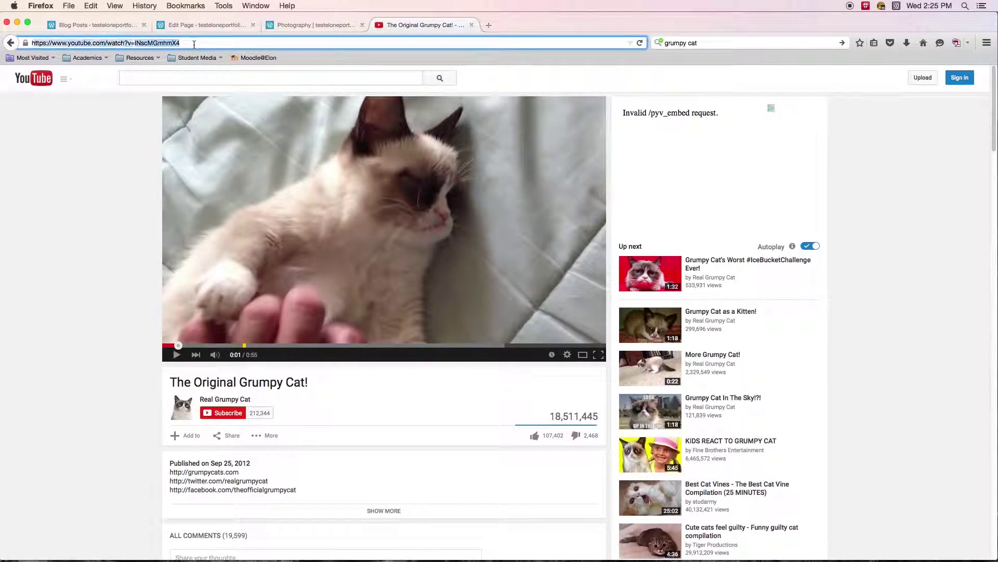
right_click(183, 43)
click(208, 78)
Step: Back in the Videos page editor, put the cursor after 'Here are some videos.' and open Add Media
click(210, 26)
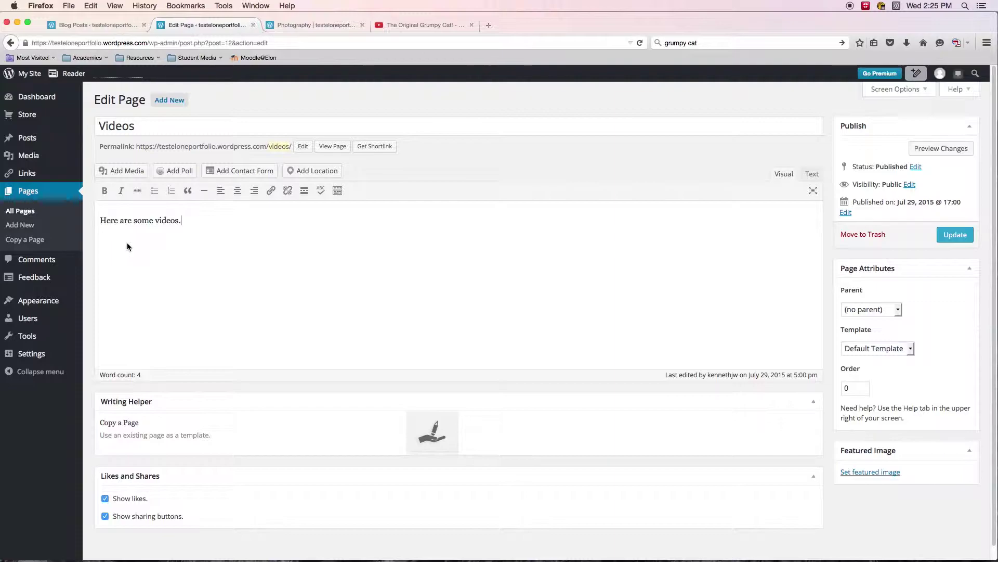
click(195, 235)
click(125, 170)
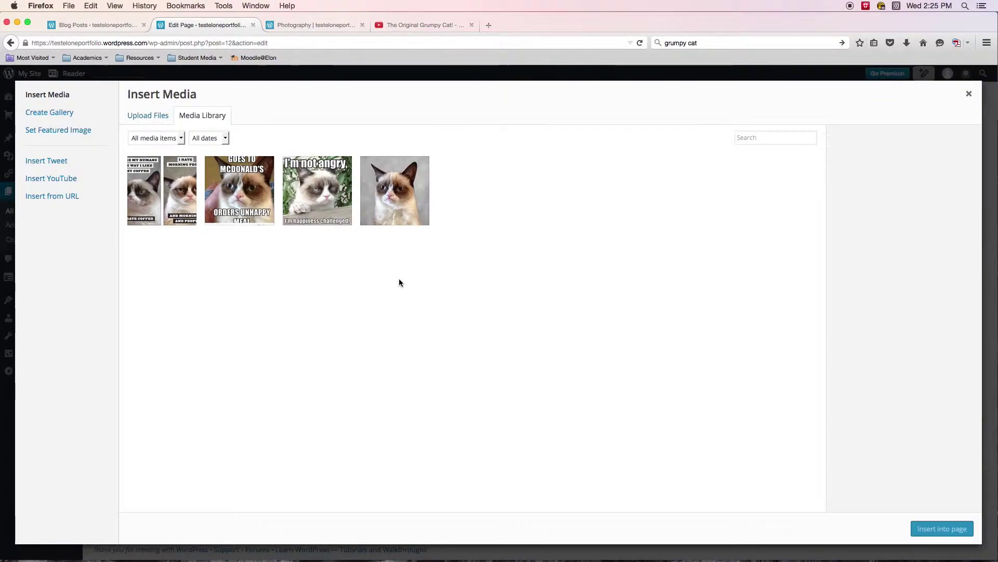
Step: Try the Insert YouTube video search, then switch to the Insert from URL panel
click(41, 178)
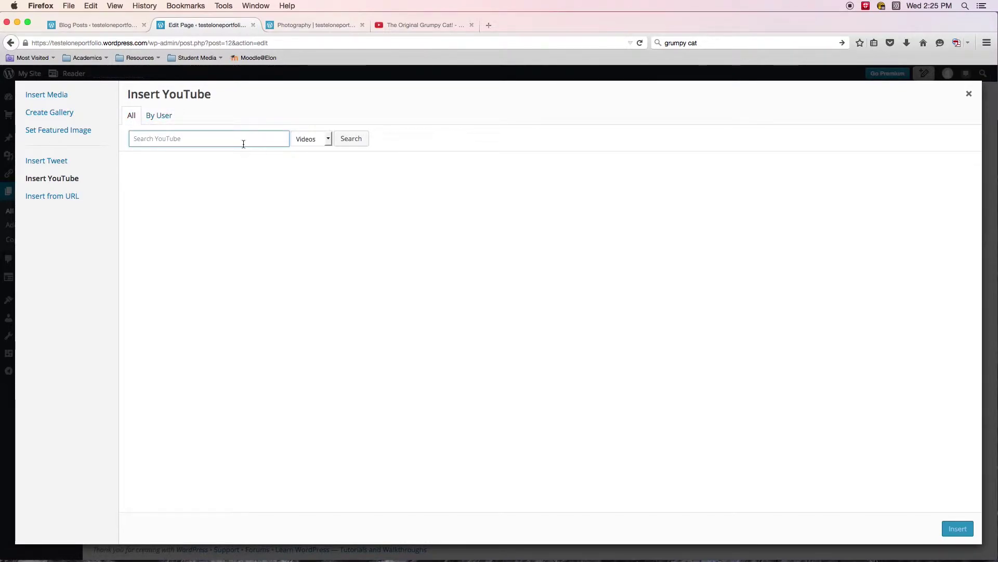
click(320, 145)
click(357, 180)
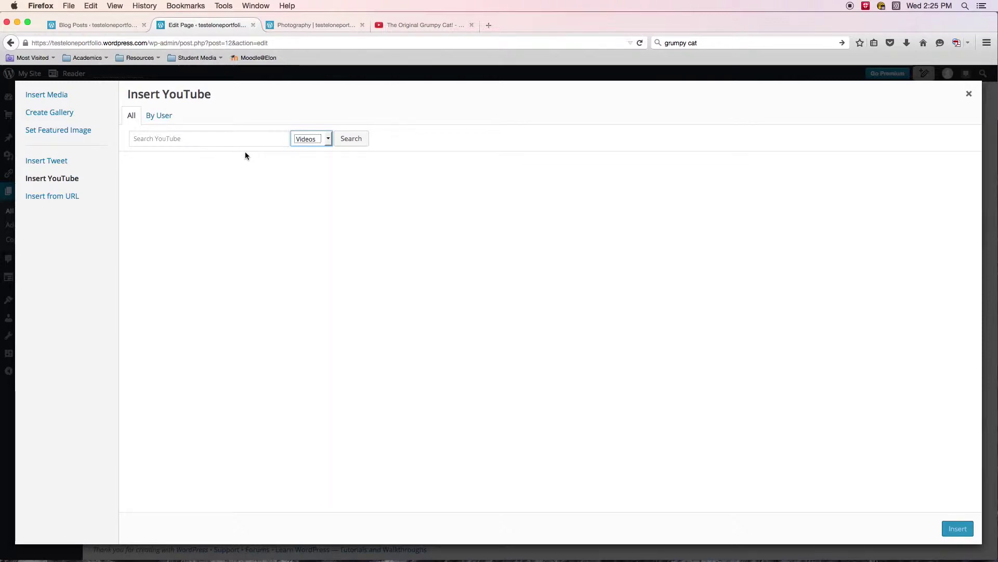
click(54, 196)
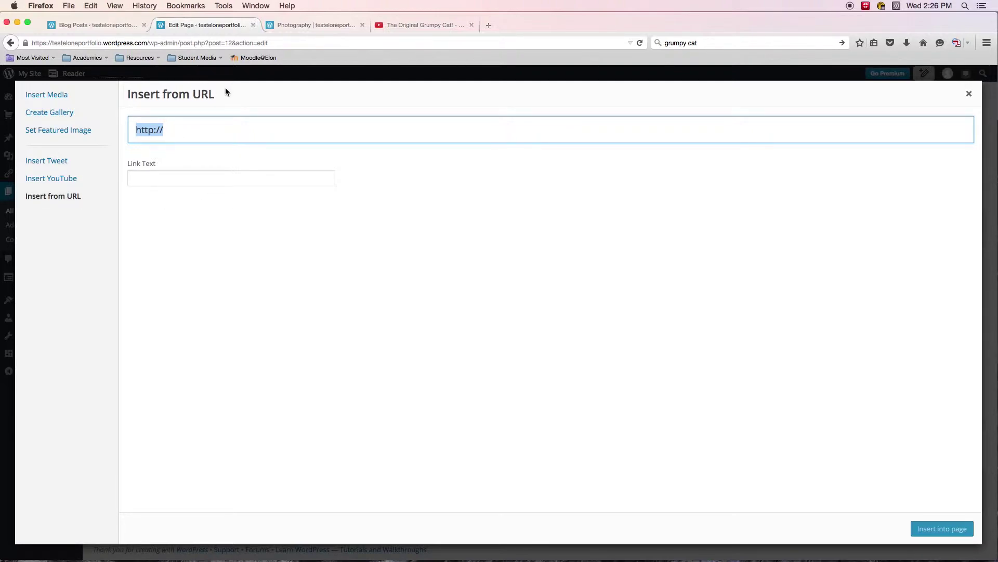
click(210, 137)
key(BackSpace)
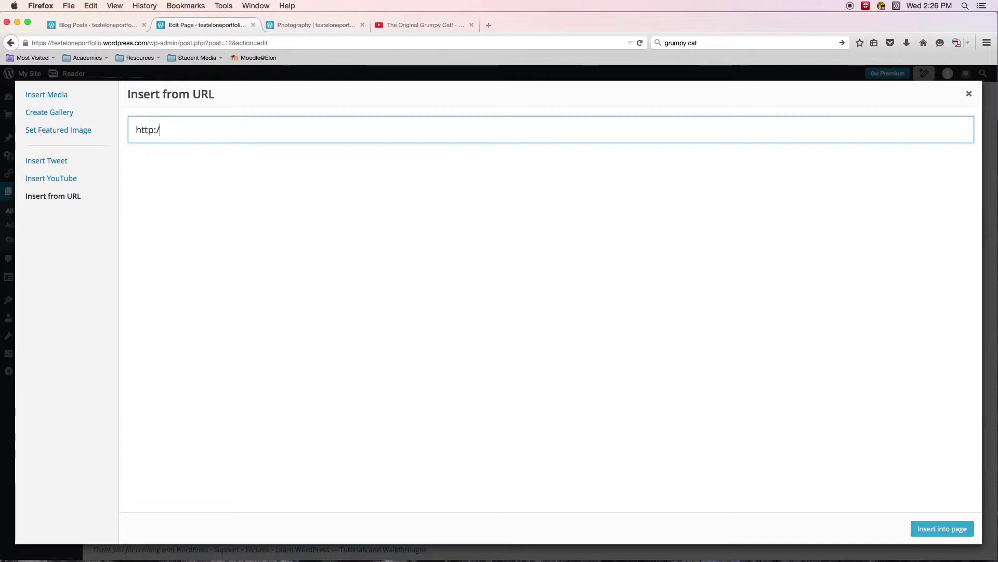
key(BackSpace)
key(BackSpace)
key(BackSpace)
right_click(161, 130)
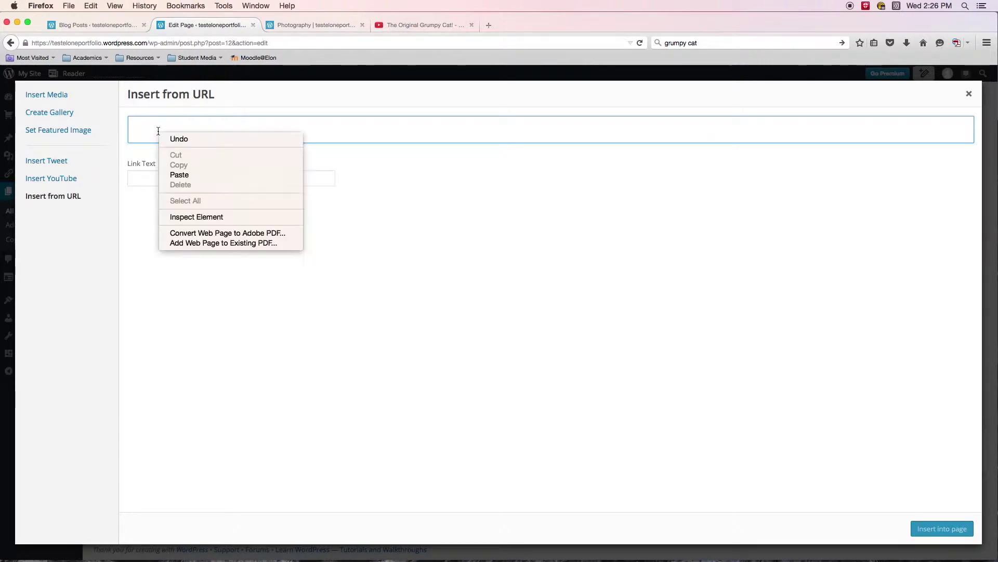
click(186, 173)
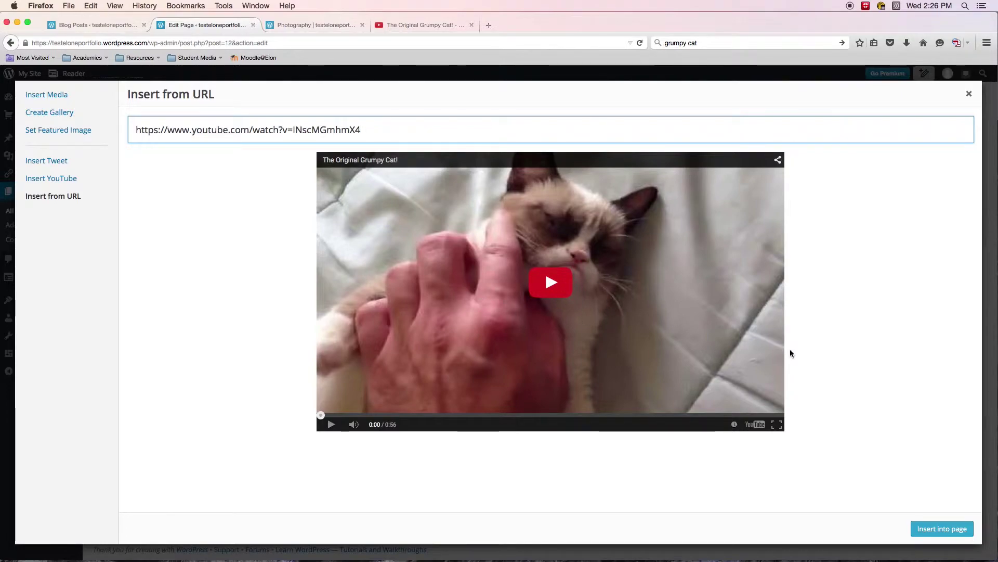
click(940, 530)
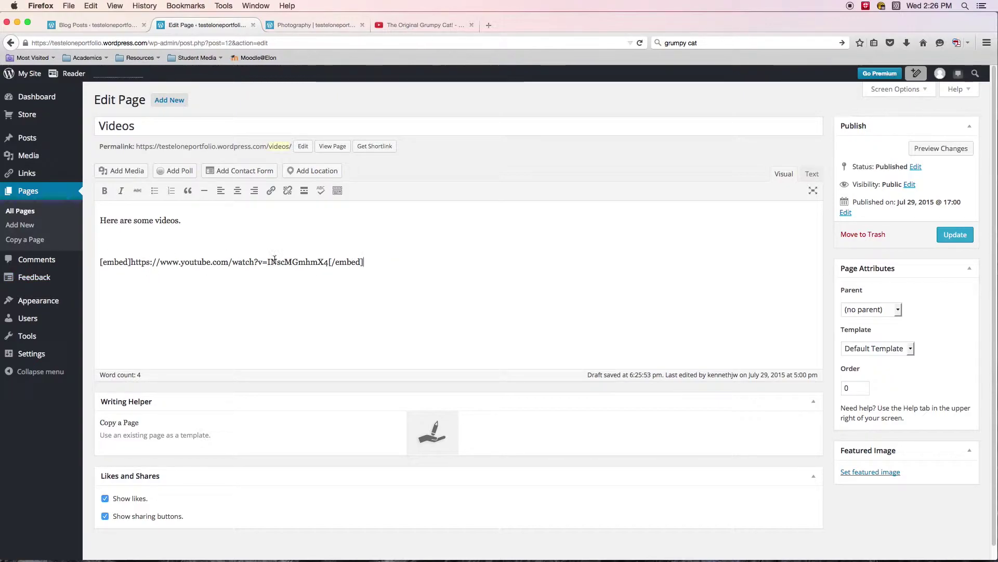
Step: Update the Videos page and switch to the live Photography page tab
click(952, 236)
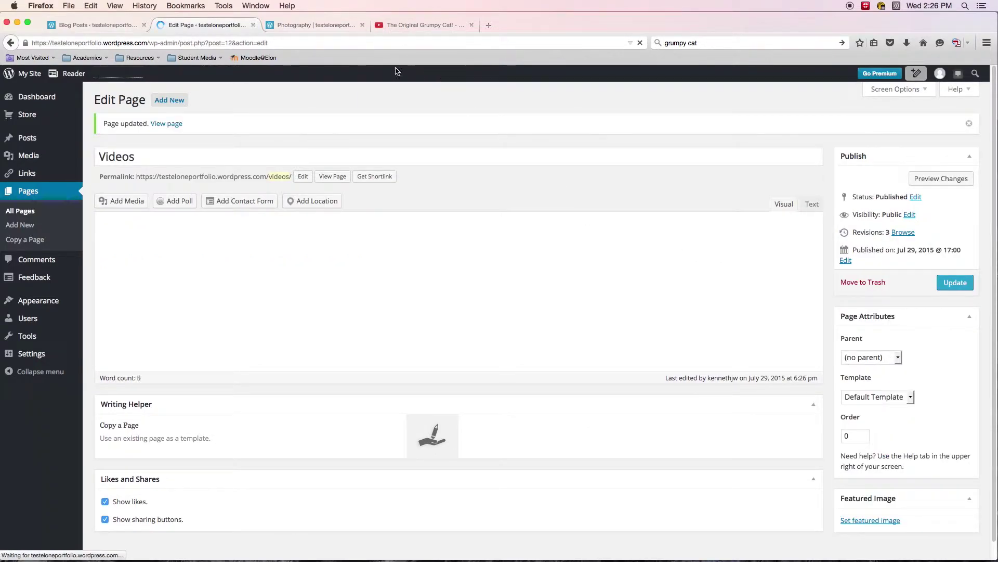
click(320, 24)
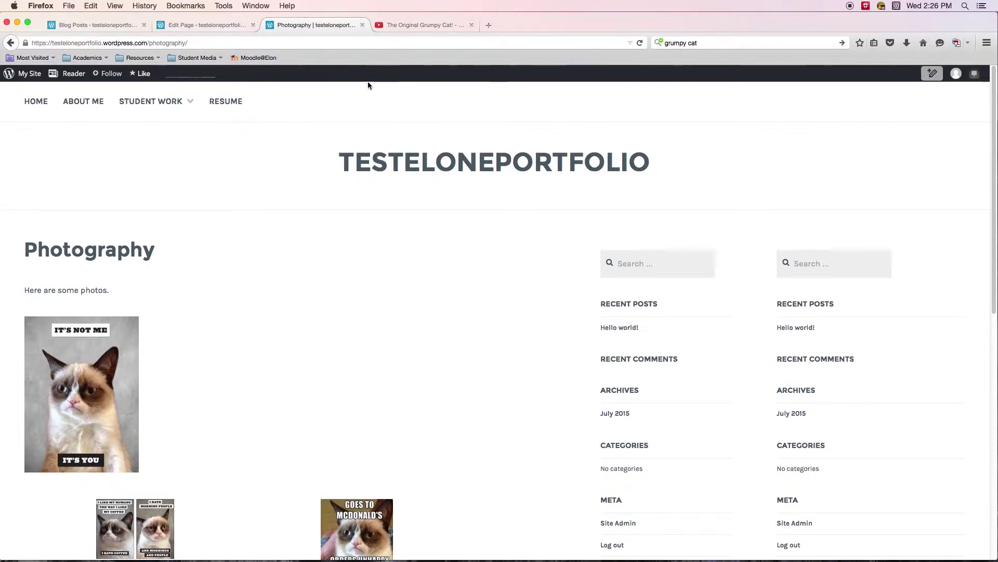
Step: Open the live Videos page from the STUDENT WORK menu and scroll to the video
mouse_move(154, 102)
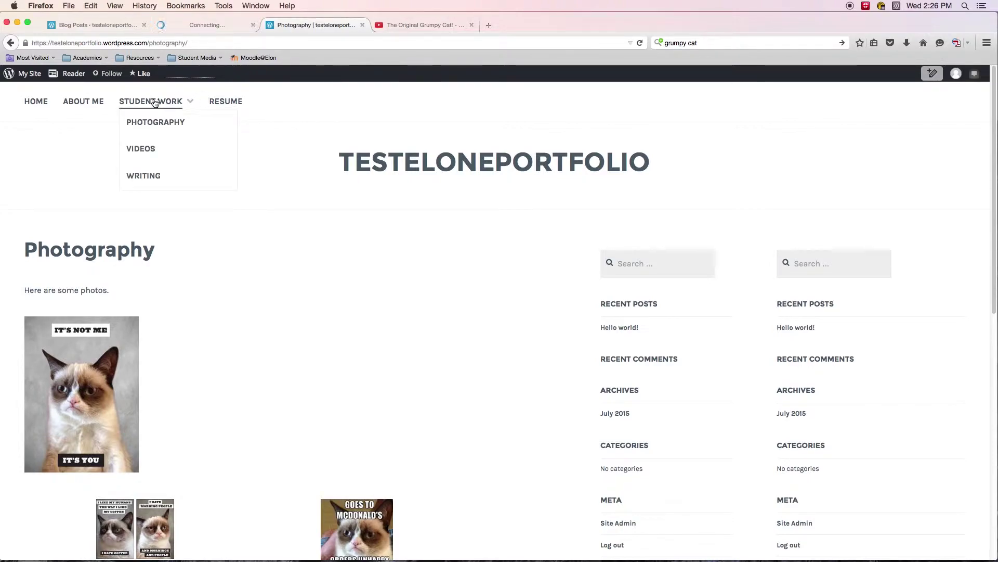
click(141, 148)
scroll(538, 260, down, 6)
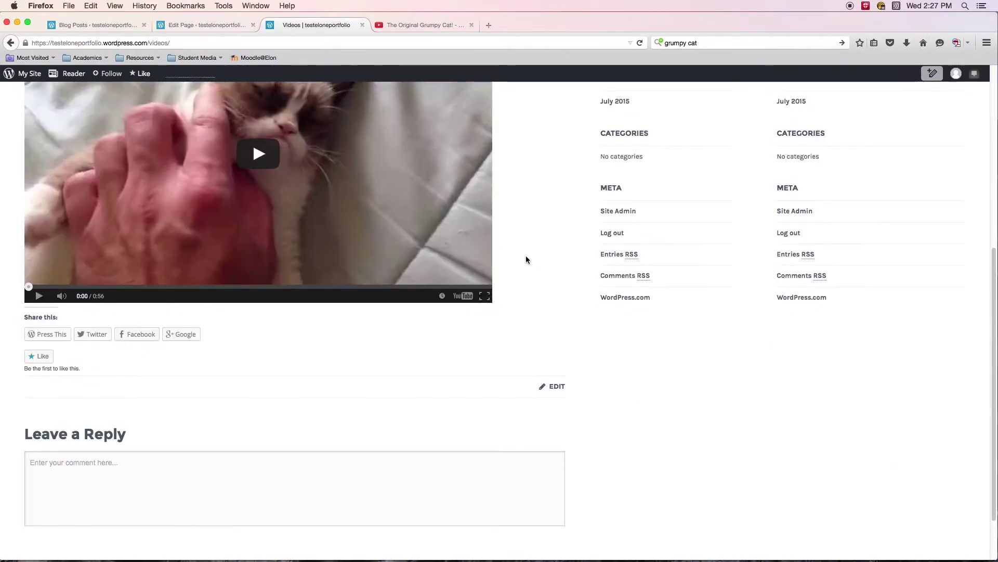
scroll(528, 258, up, 6)
scroll(530, 263, down, 5)
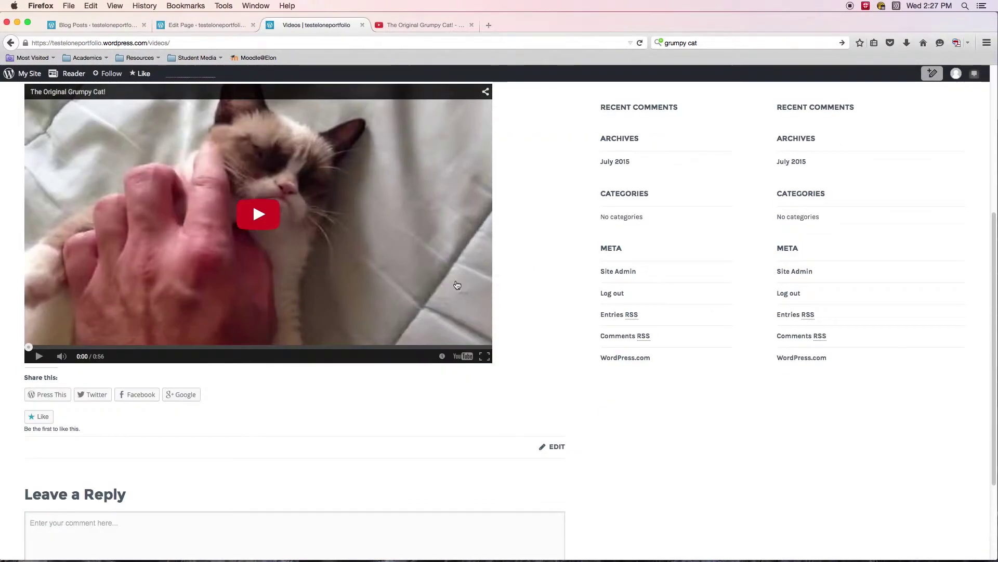
Step: Play and then pause the embedded Grumpy Cat video, scrolling around the page
click(255, 236)
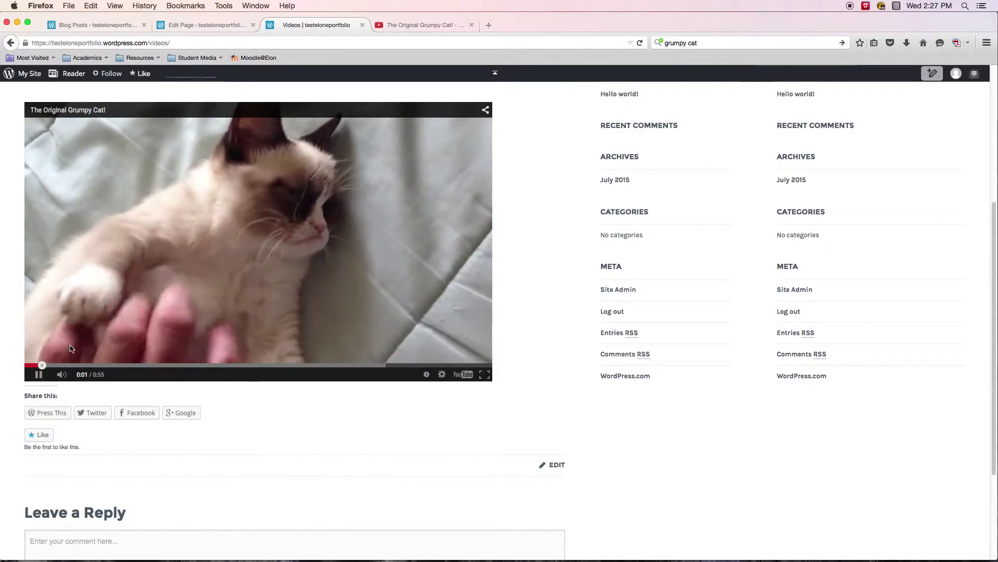
click(38, 375)
scroll(127, 335, up, 3)
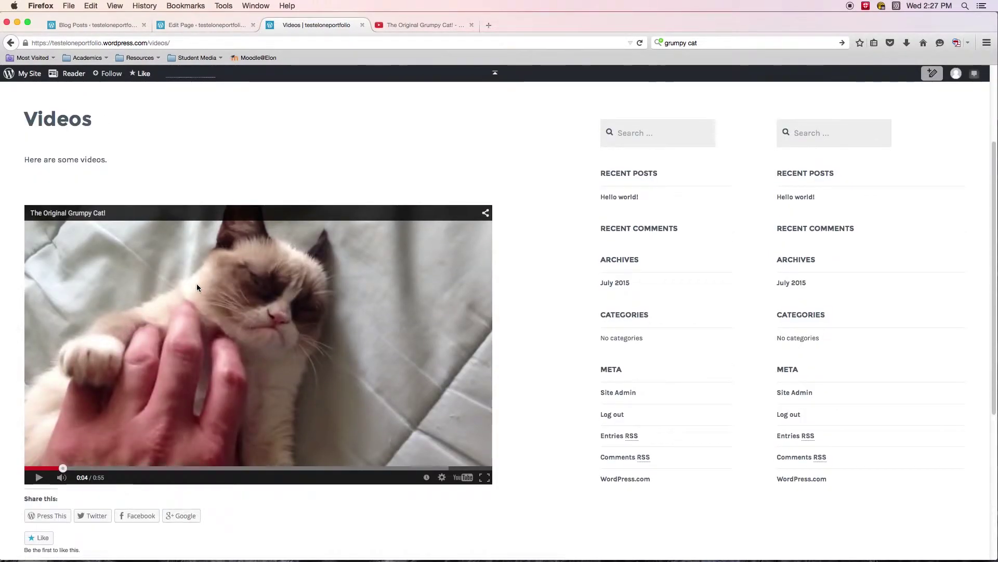
scroll(249, 265, down, 5)
scroll(245, 261, up, 10)
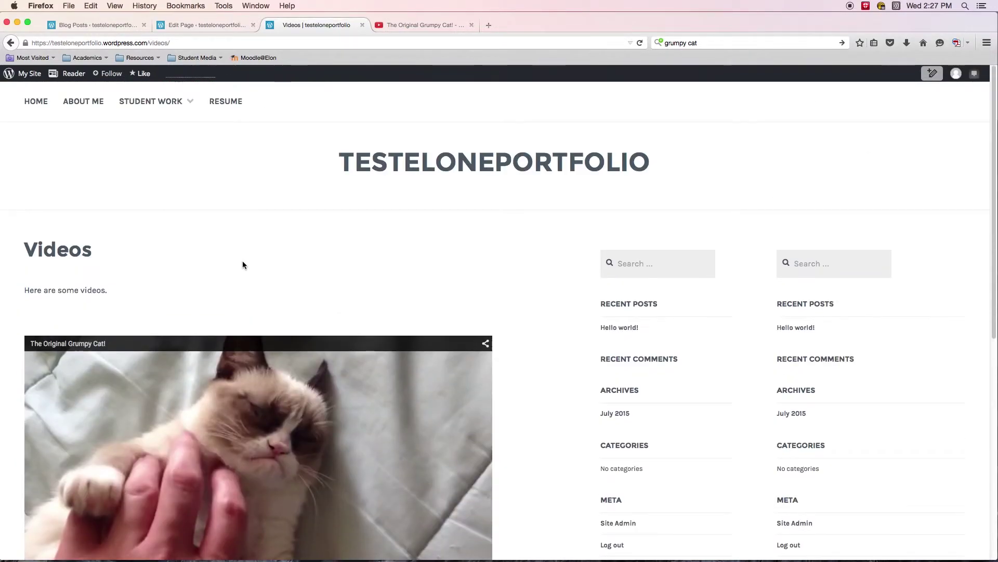
scroll(234, 208, down, 10)
scroll(250, 239, up, 2)
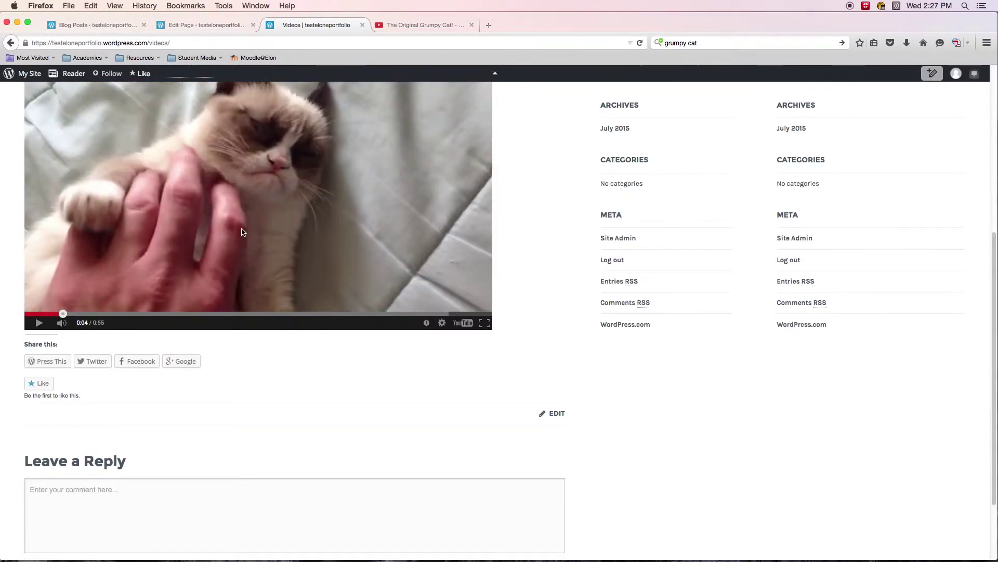
Step: In the Videos page editor, review the 'Here are some videos.' line and the YouTube embed shortcode
click(197, 27)
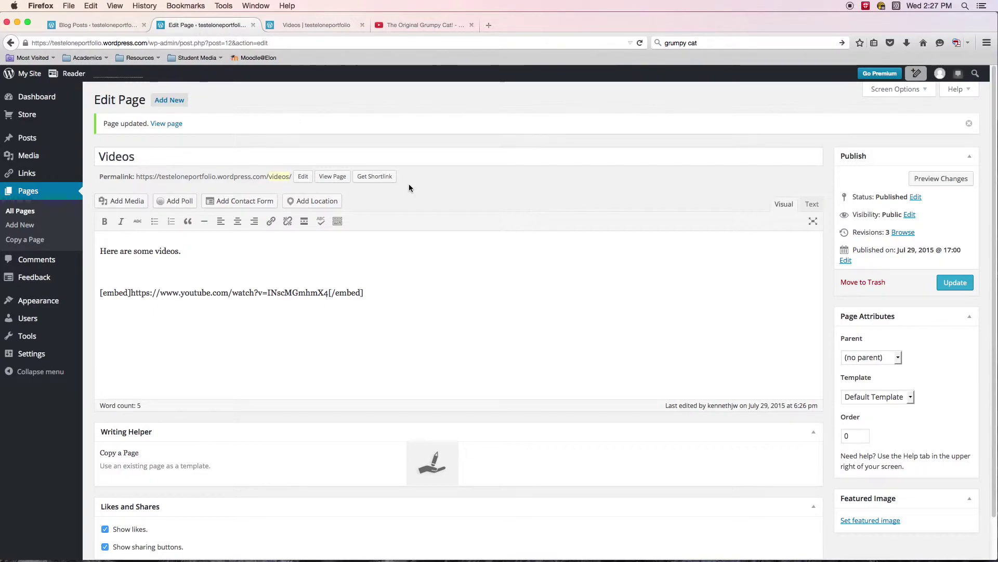
click(448, 291)
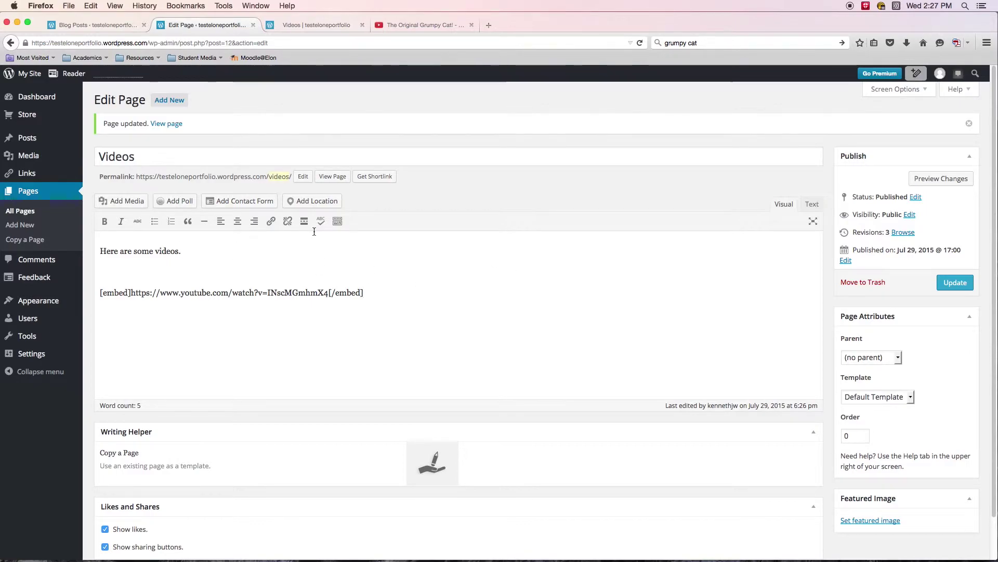
key(super+Left)
triple_click(541, 243)
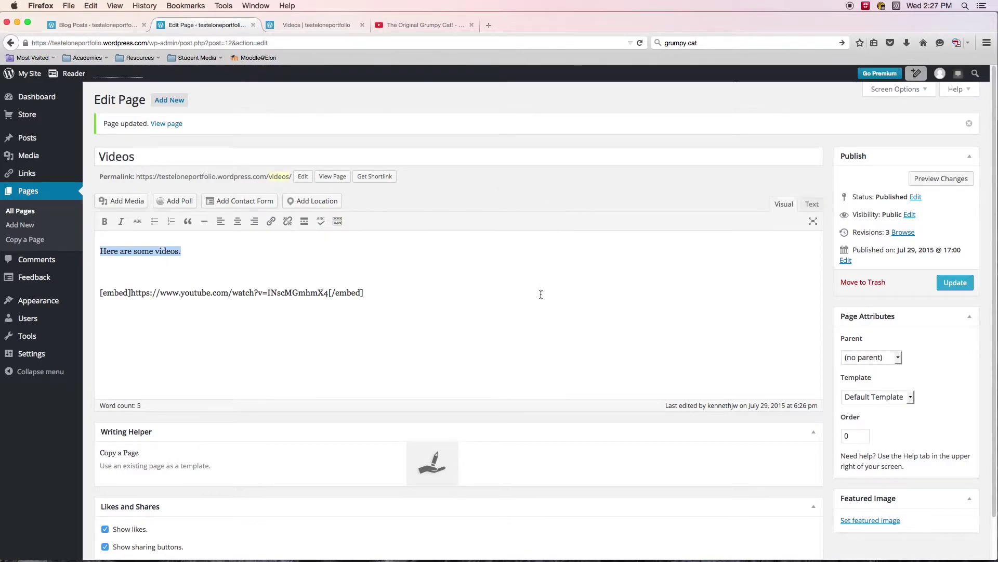
click(488, 298)
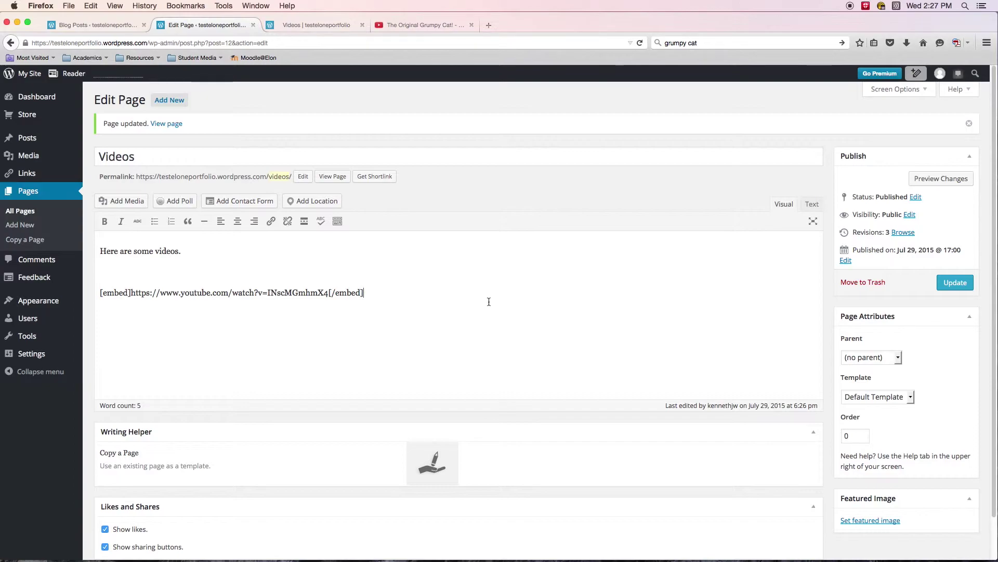